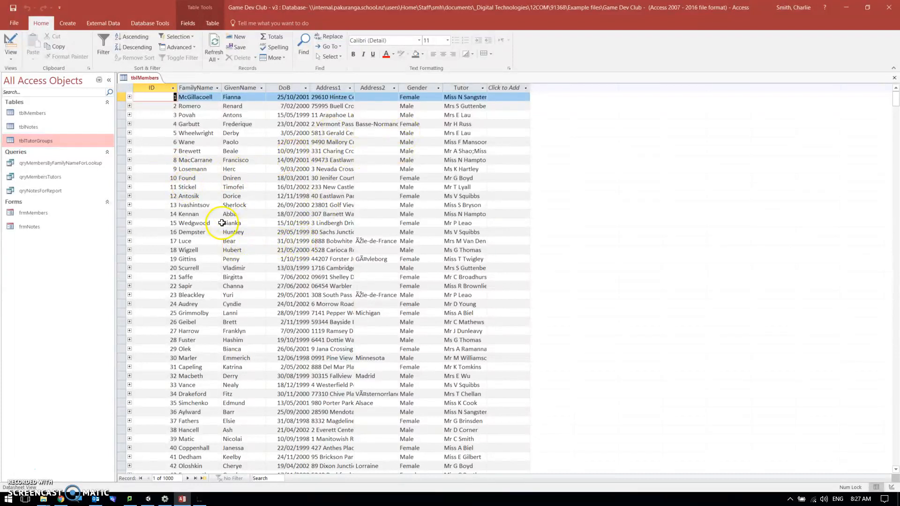
Step: Close tblMembers and create a new table in Design view, saved as tblEvents
left_click(40, 113)
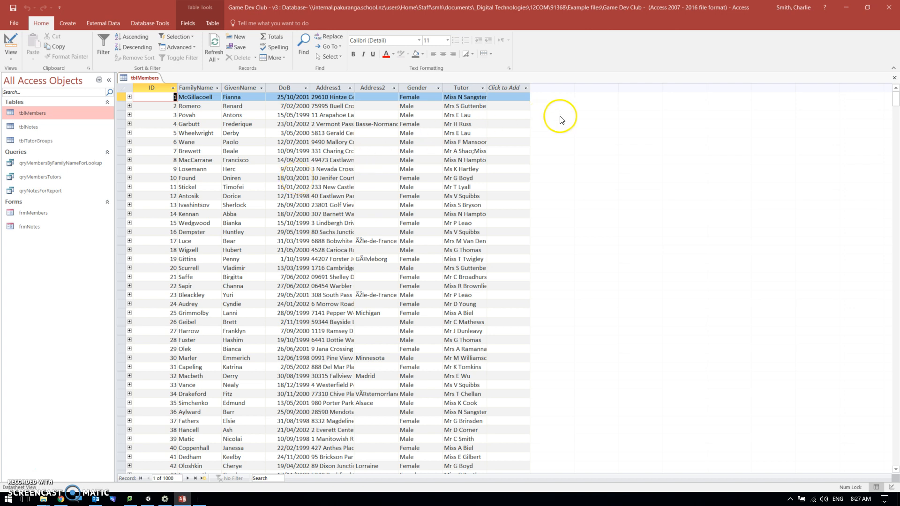
left_click(895, 78)
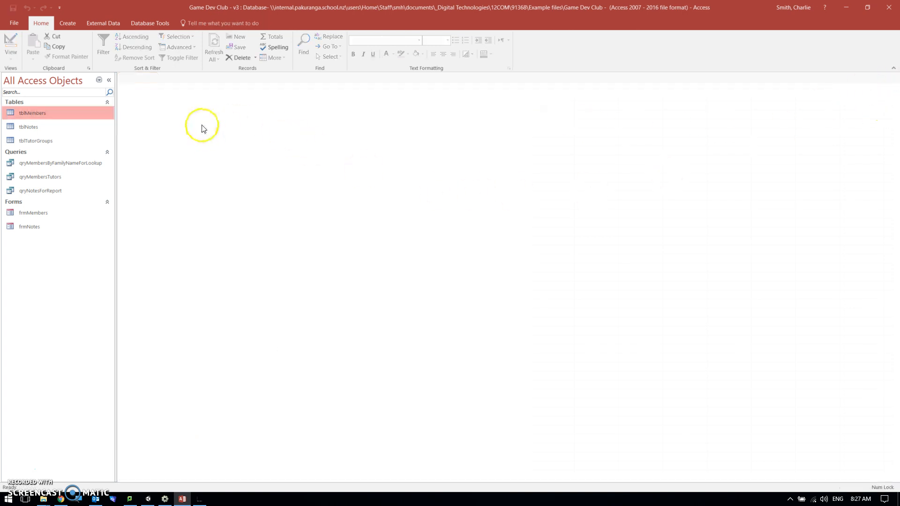
left_click(68, 23)
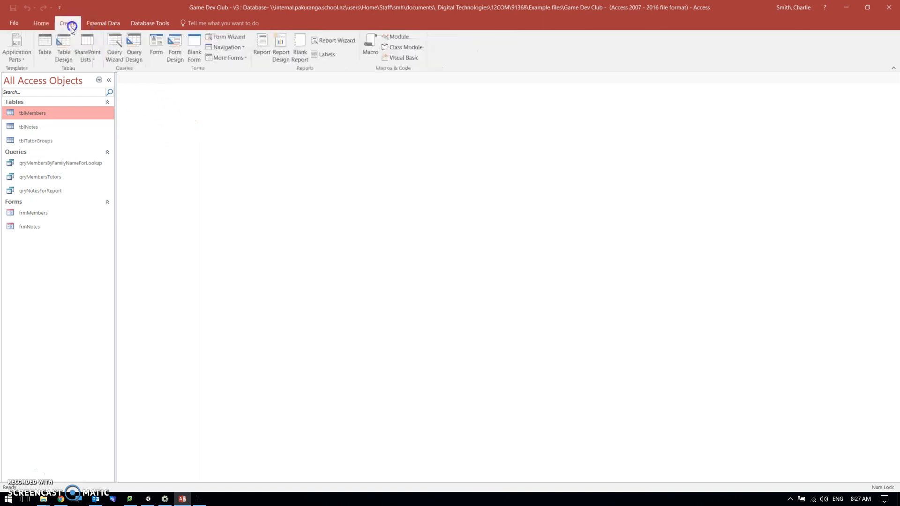
left_click(45, 45)
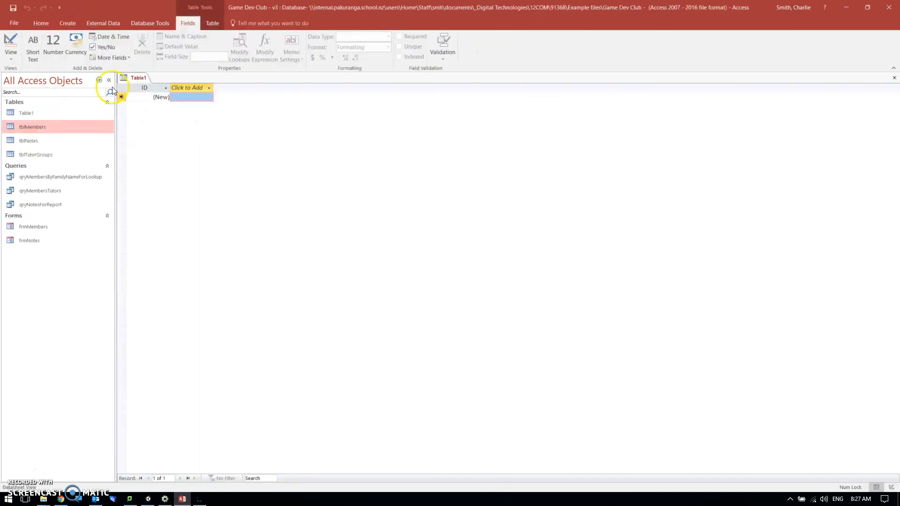
left_click(11, 42)
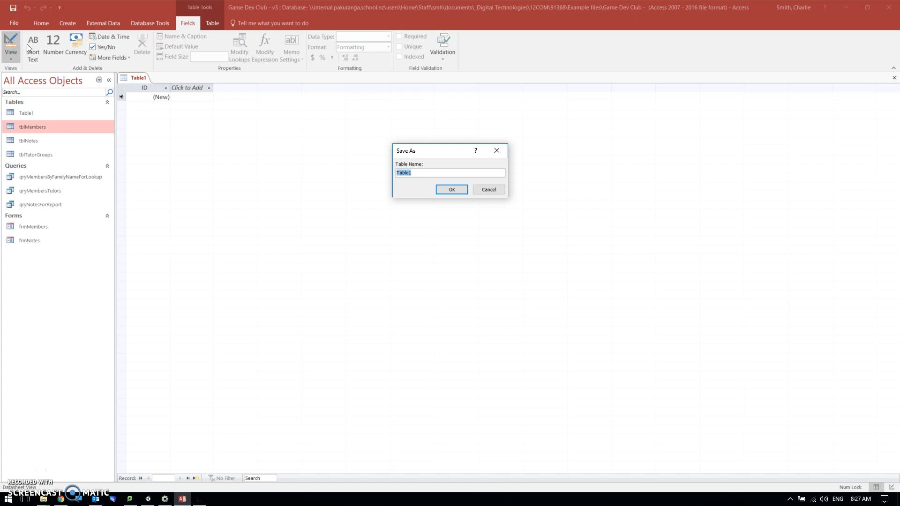
type("tblEvents")
key("Return")
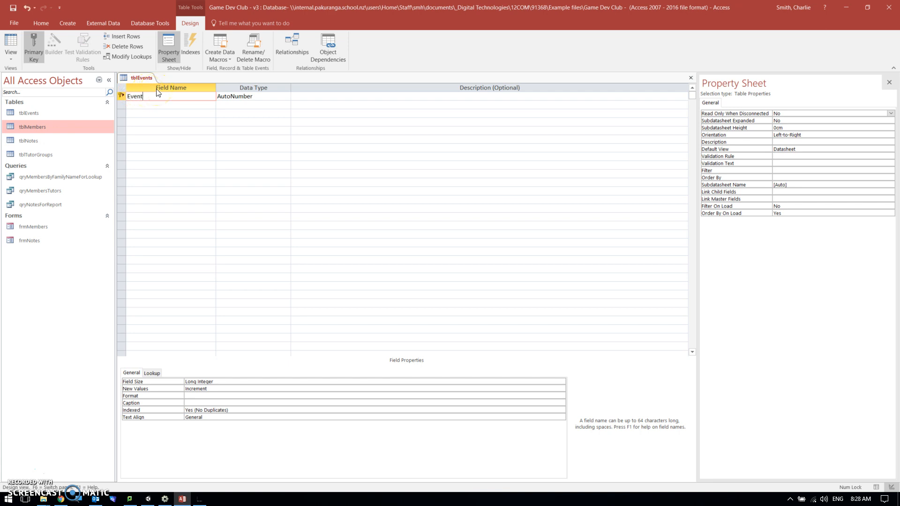
Step: Name the key field EventID and add the fields EventName and EventDate, setting EventDate's data type to Date/Time
key("Down")
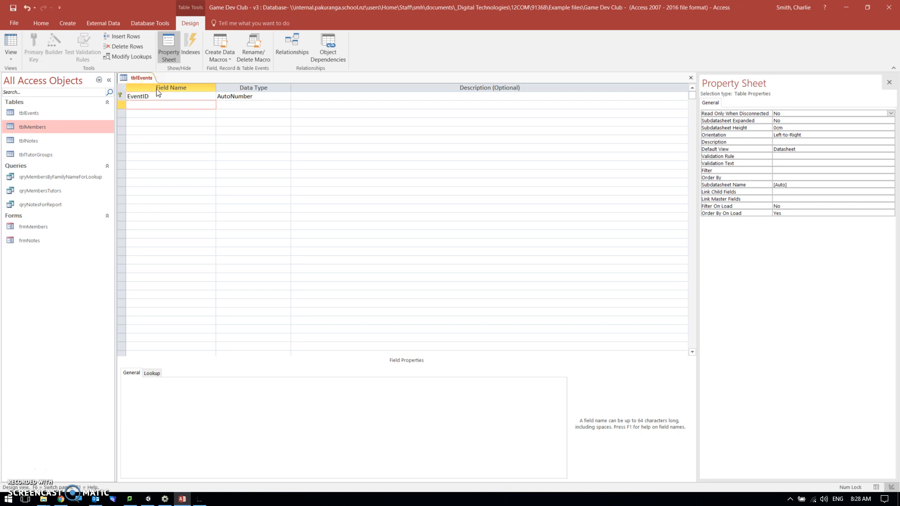
key("Down")
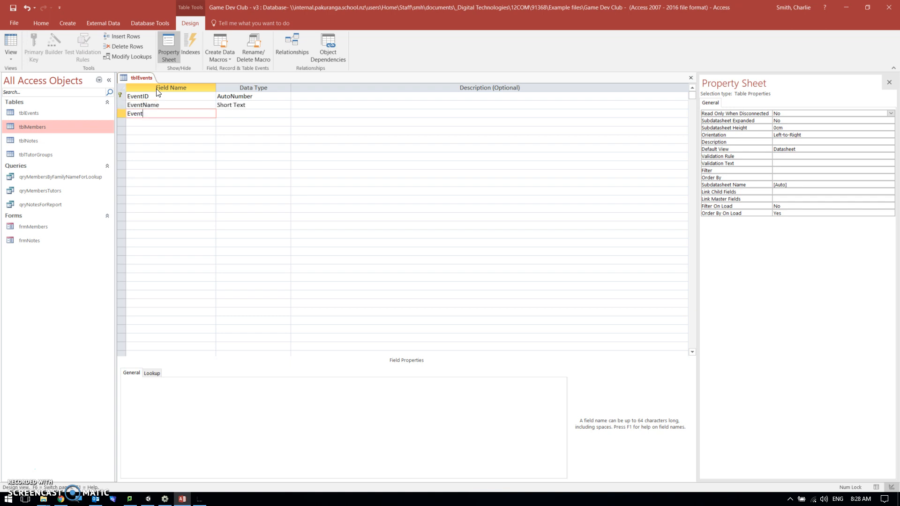
left_click(249, 113)
left_click(287, 114)
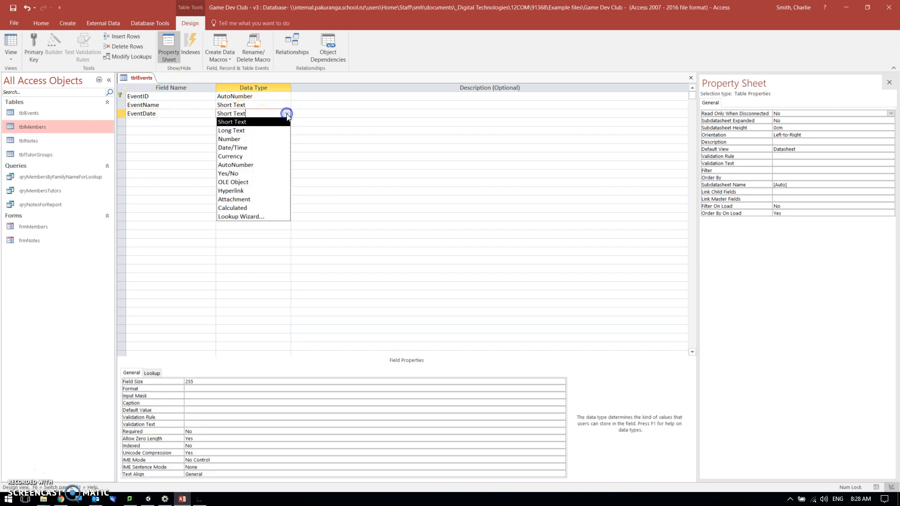
left_click(251, 149)
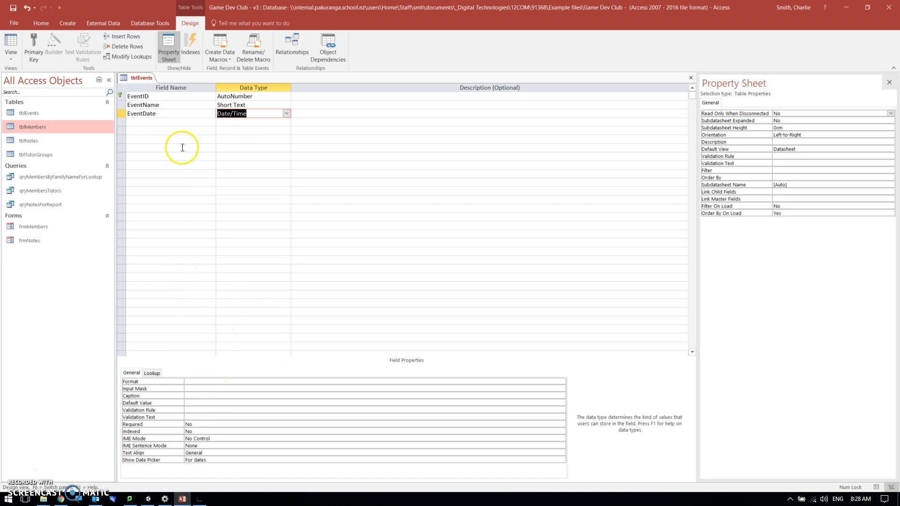
Step: Save tblEvents, switch to Datasheet view and add the event "Game Dev Conf" dated 22/08/2018
left_click(11, 44)
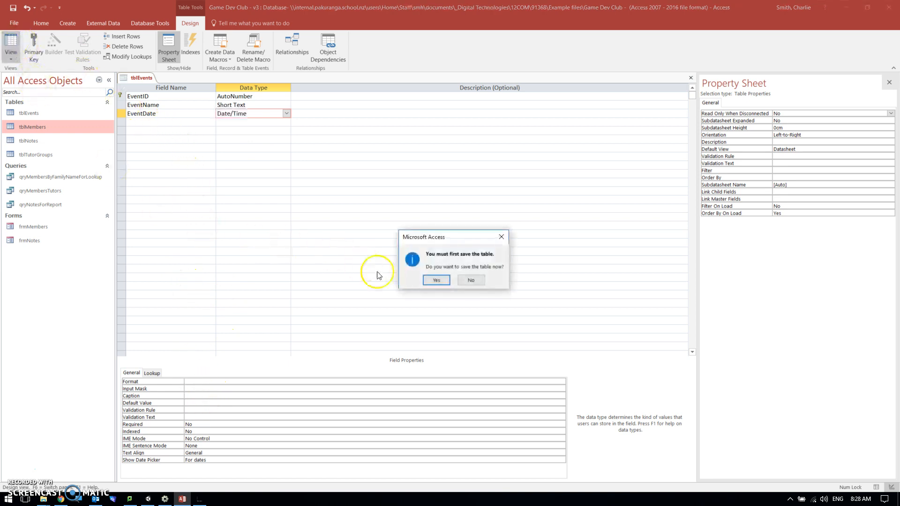
left_click(436, 280)
left_click(192, 98)
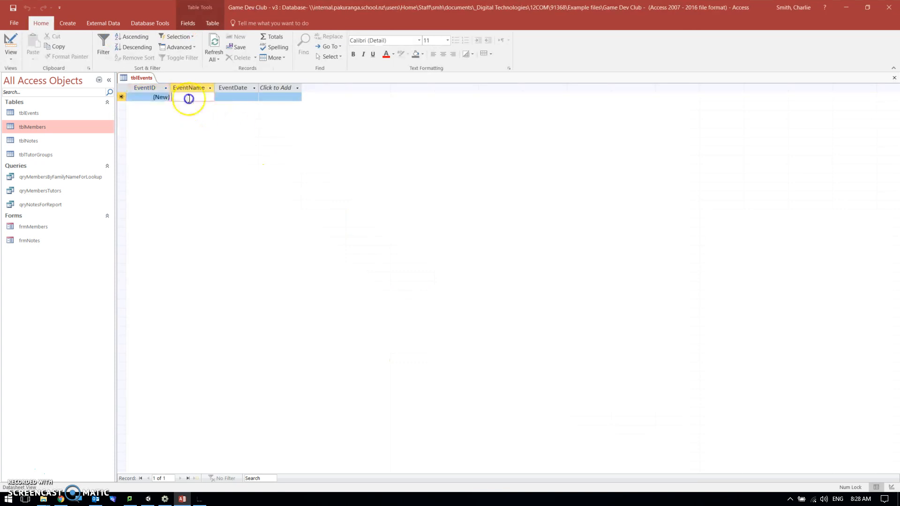
type("G")
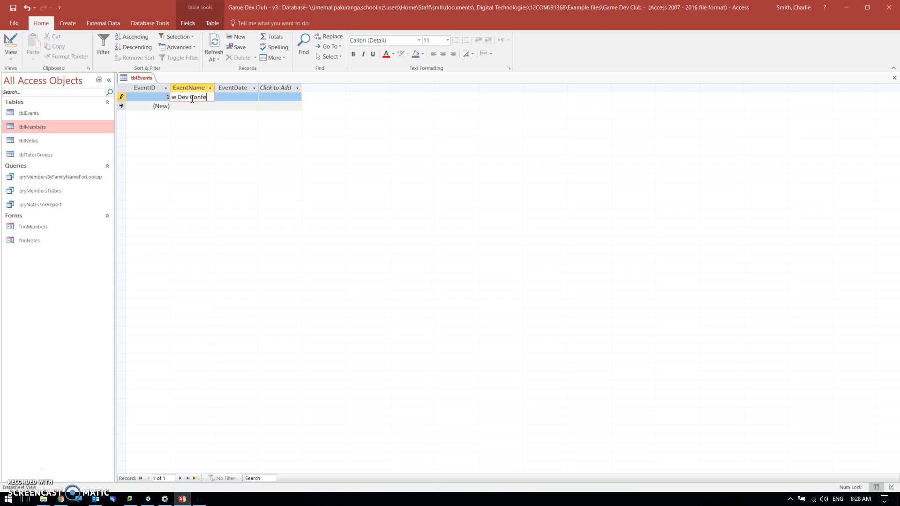
left_click(199, 98)
left_click(244, 99)
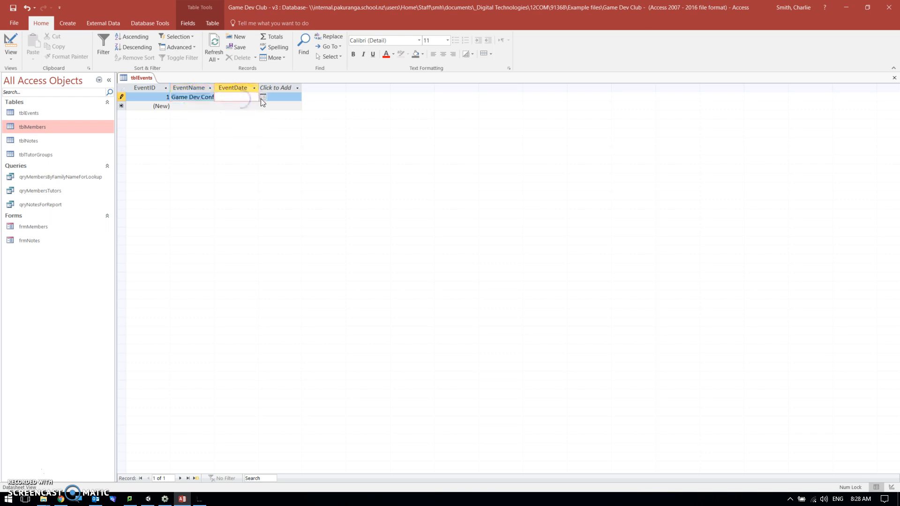
left_click(263, 97)
left_click(227, 147)
Step: Add a second event record named "Open Day" with the date 30/08/2018
left_click(203, 106)
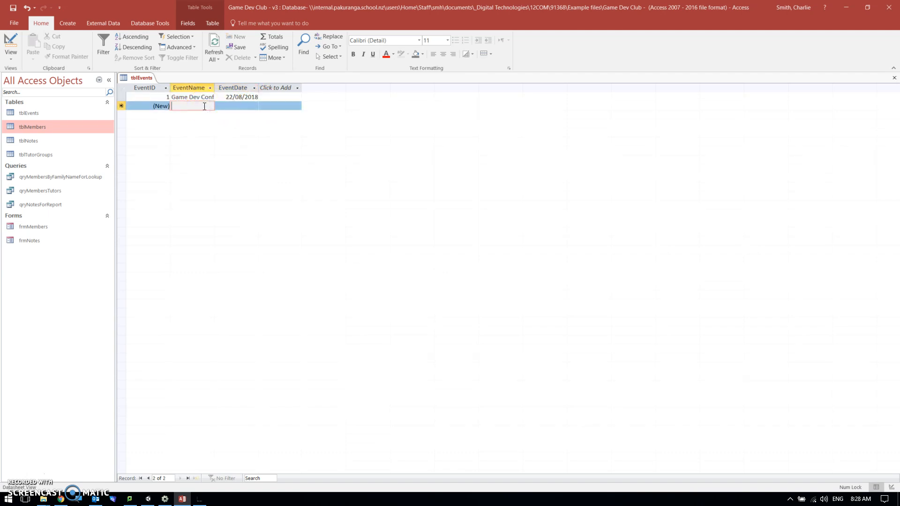
type("Open Day")
key("Tab")
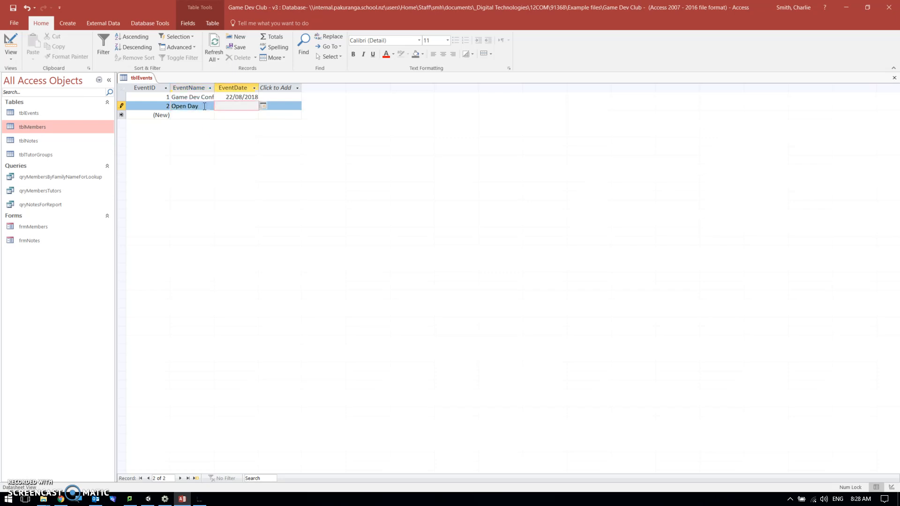
left_click(263, 106)
left_click(236, 168)
Step: Add a third event record named "Staff Social" with the date 19/09/2018
left_click(177, 115)
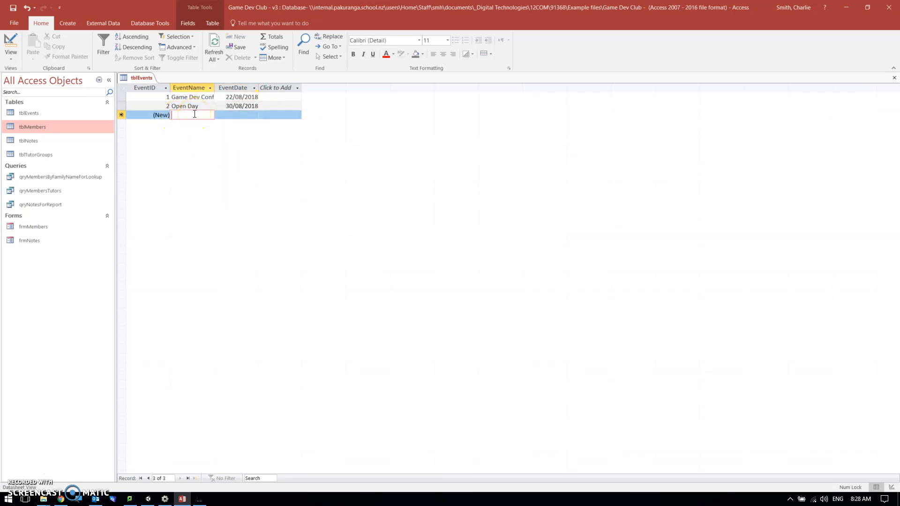
type("Sta")
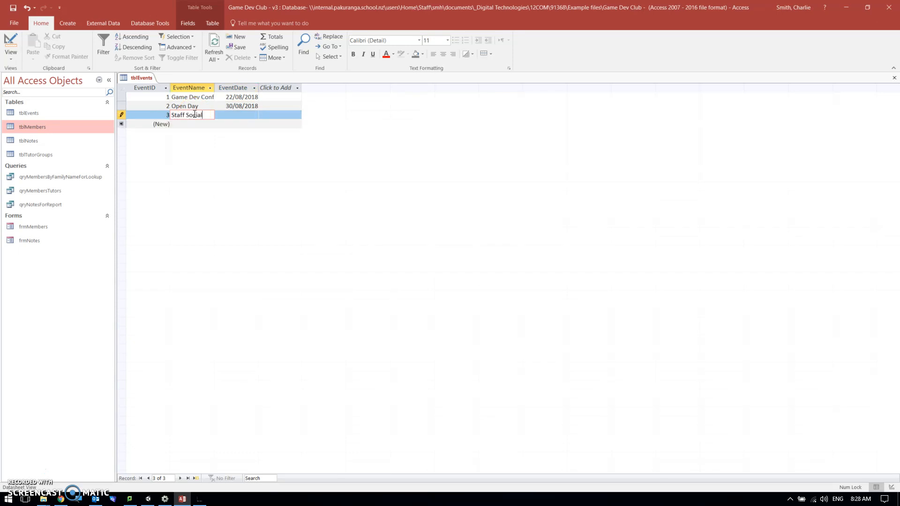
type("ff Social")
left_click(237, 114)
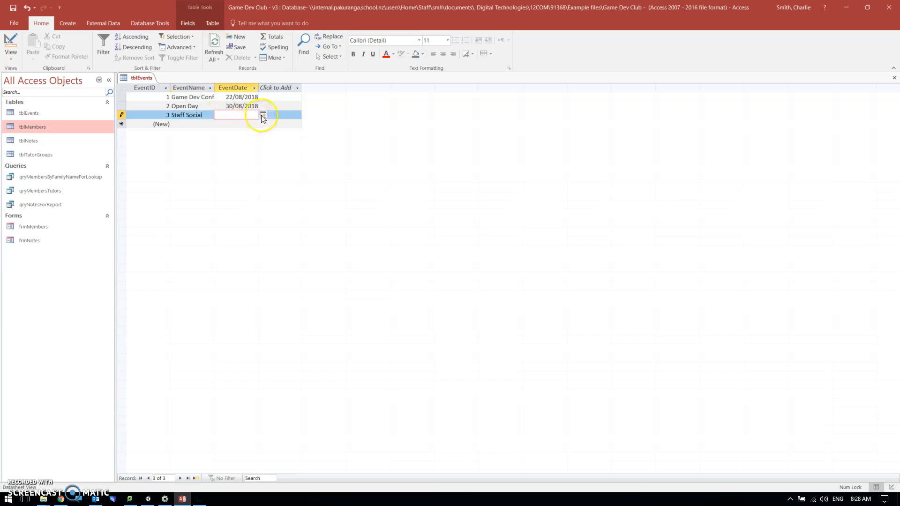
left_click(263, 115)
left_click(261, 123)
left_click(229, 164)
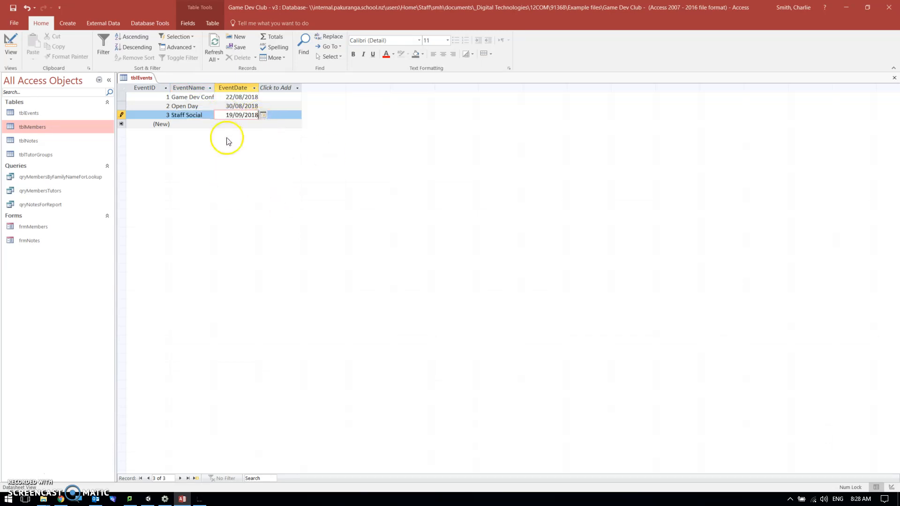
left_click(244, 108)
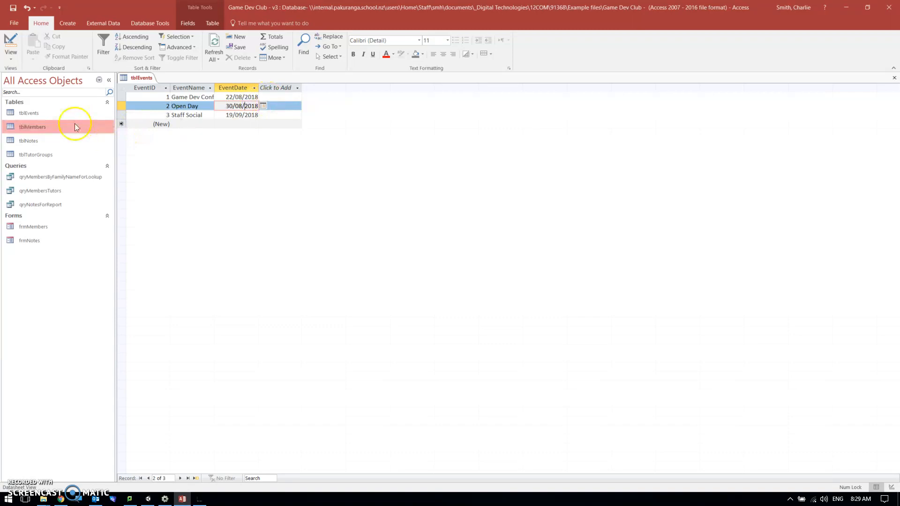
Step: Compare the fields and records of tblMembers and tblEvents, and close both tables
double_click(42, 127)
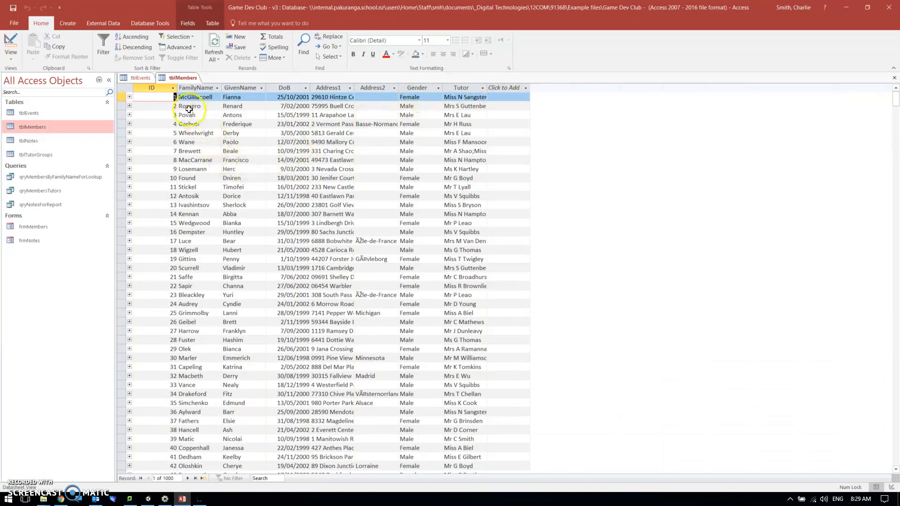
double_click(35, 114)
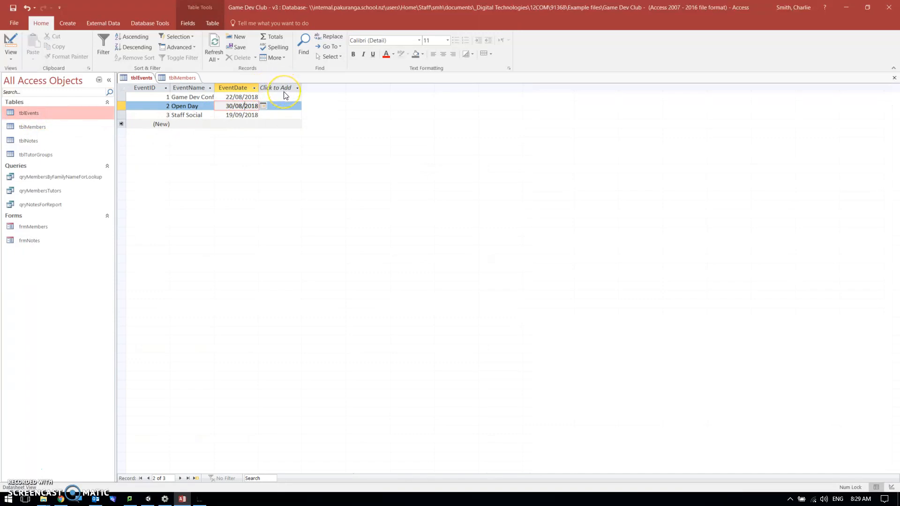
double_click(34, 127)
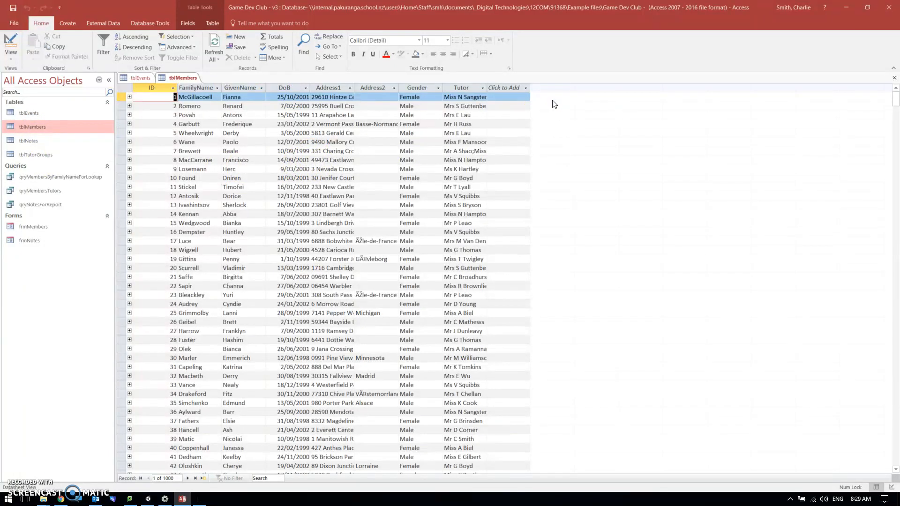
left_click(894, 79)
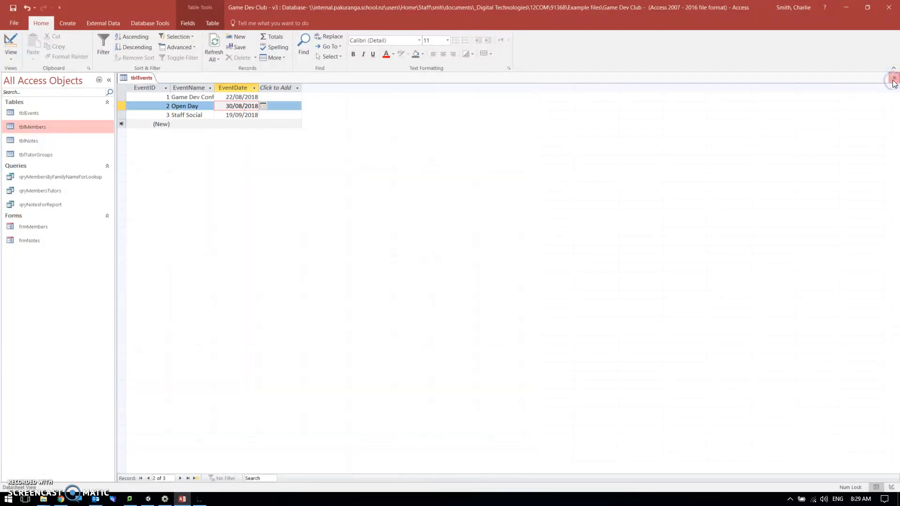
left_click(894, 79)
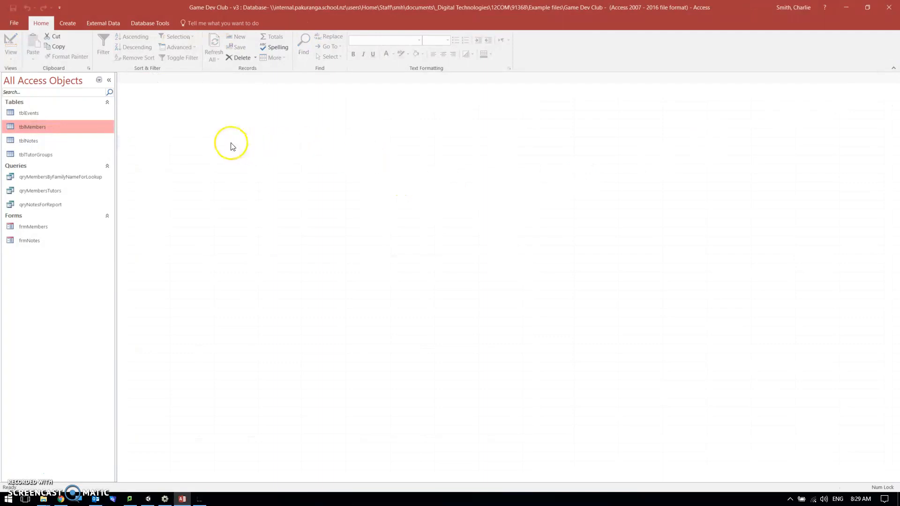
Step: Create another new table in Design view and save it as tblStudentAllocations
left_click(68, 24)
left_click(45, 43)
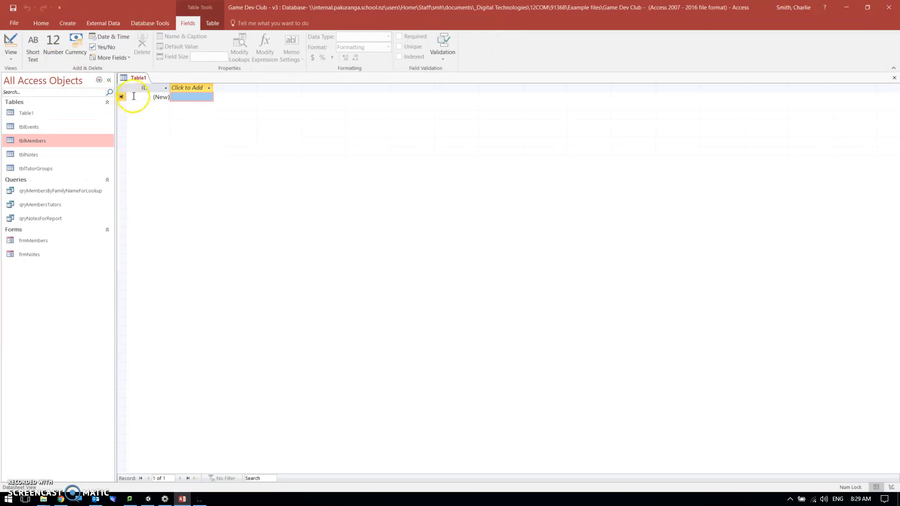
left_click(11, 44)
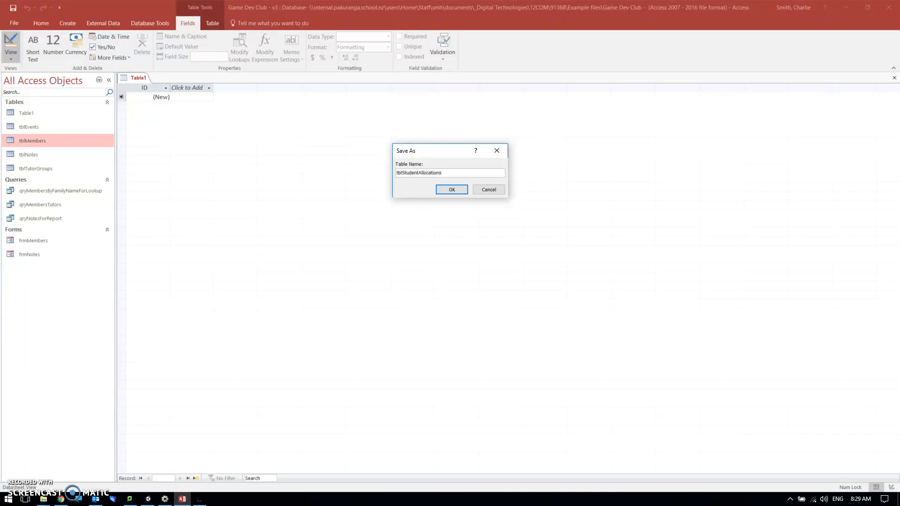
key("Return")
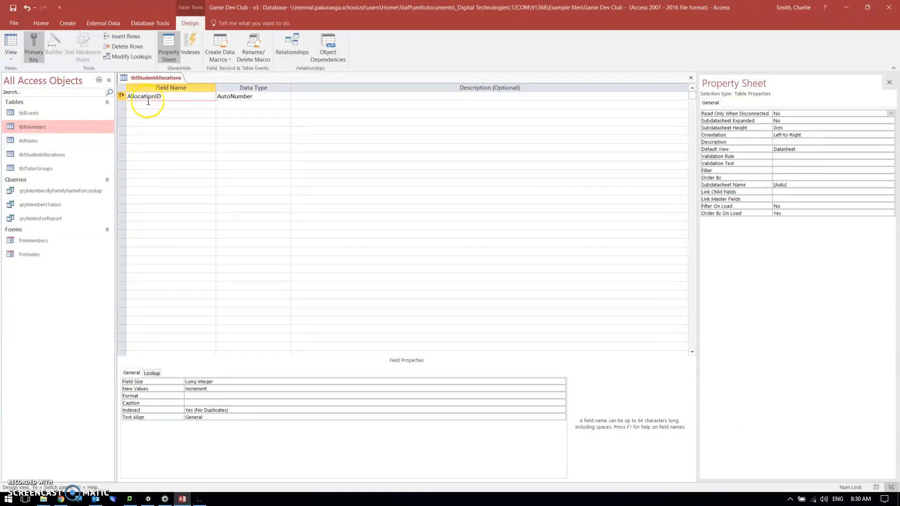
Step: Name the key field AllocationID and add the fields StudentID and EventID
left_click(173, 105)
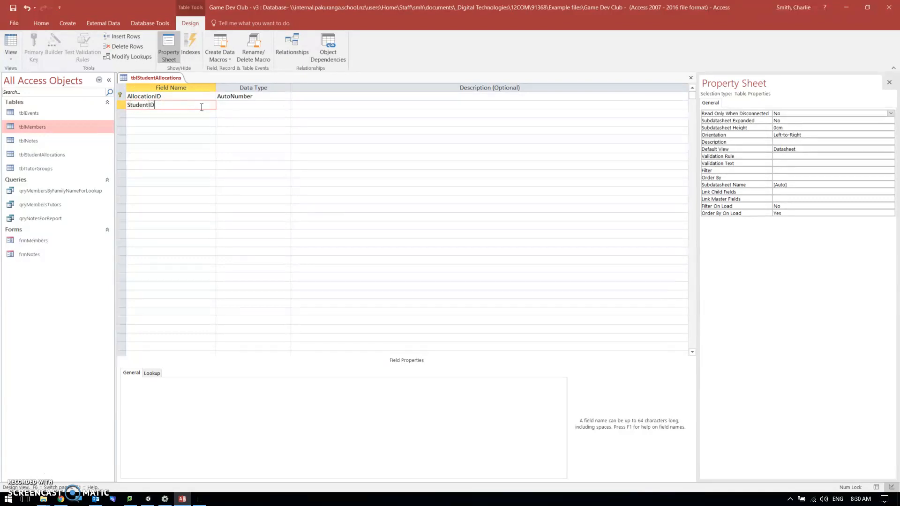
type("StudentID")
key("Down")
left_click(261, 114)
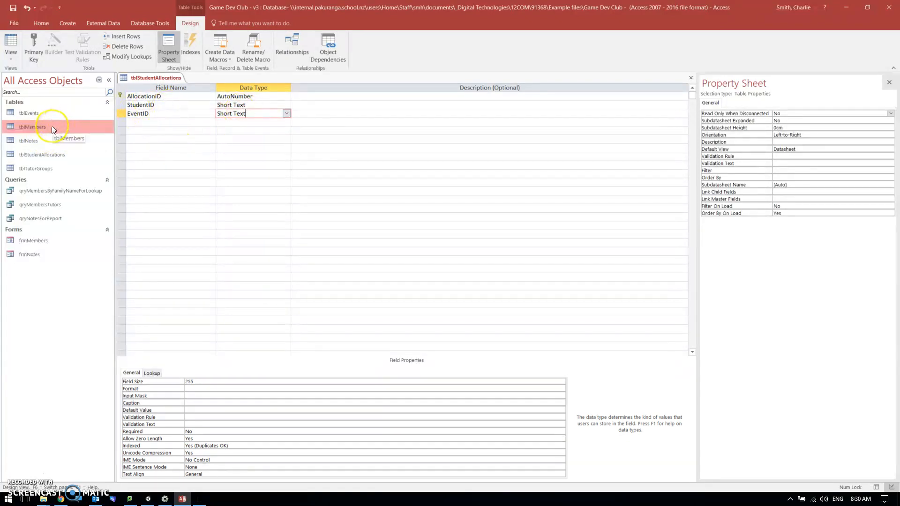
Step: Open tblMembers and tblEvents to examine their ID fields
double_click(39, 127)
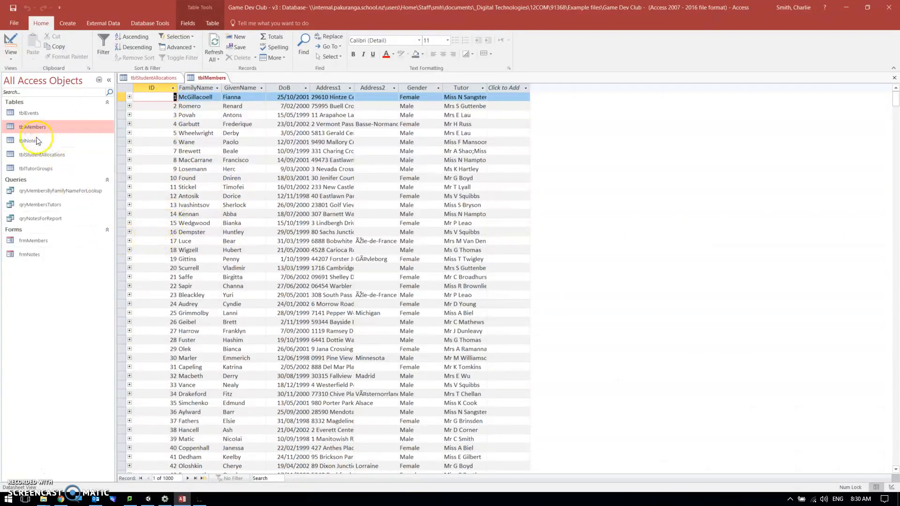
left_click(32, 117)
double_click(32, 117)
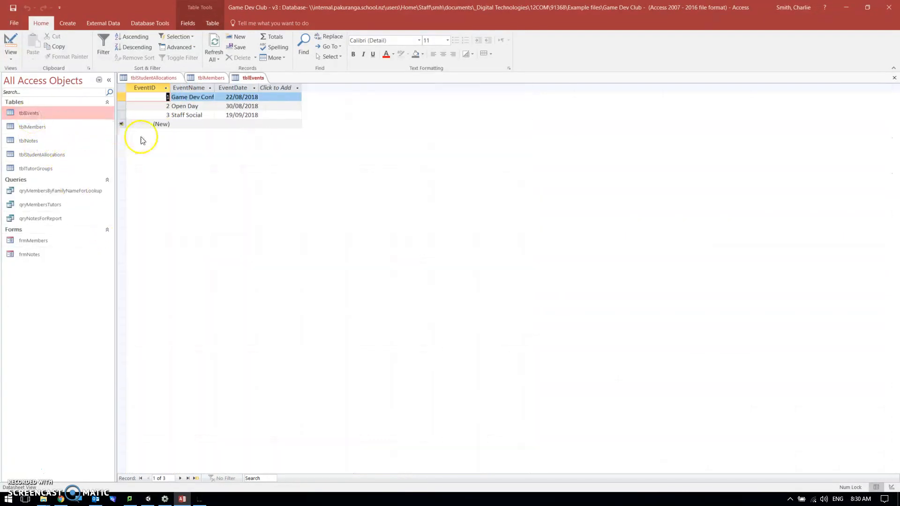
Step: In tblStudentAllocations, set the data type of StudentID and EventID to Number, save the table and show it in Datasheet view
left_click(165, 78)
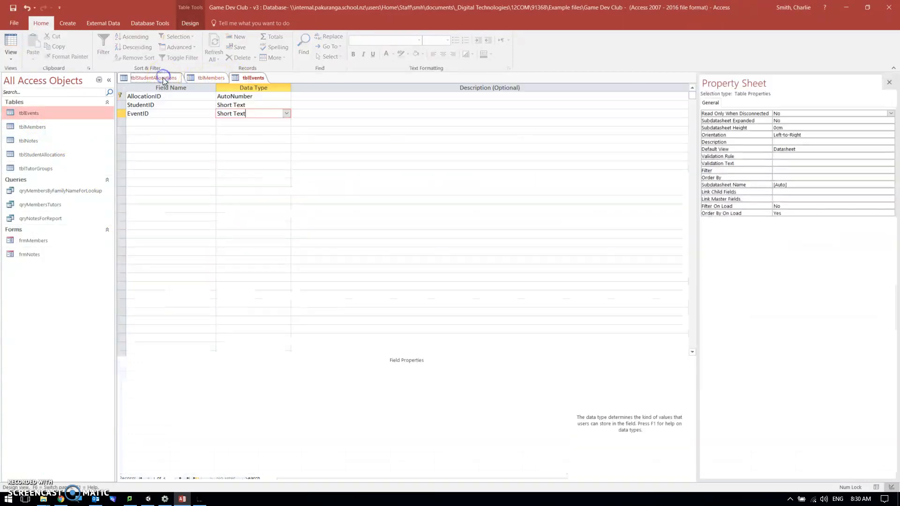
left_click(255, 105)
left_click(287, 105)
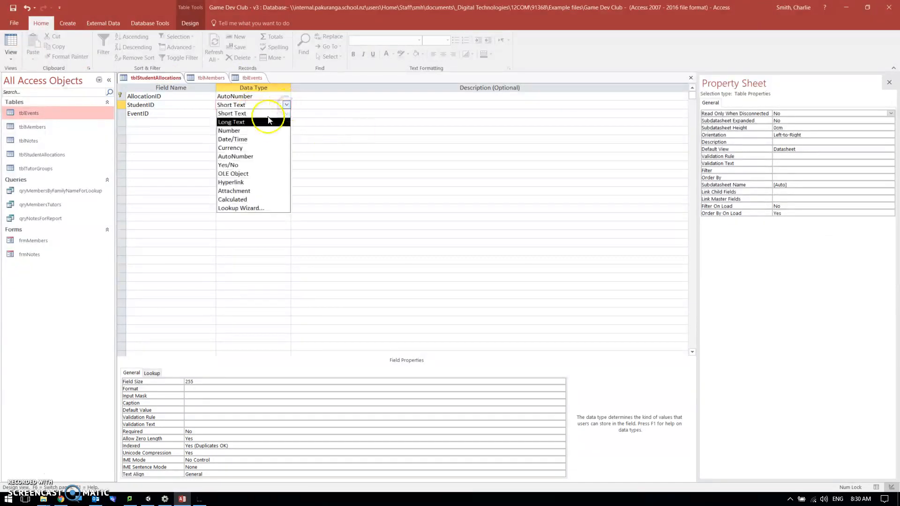
left_click(257, 127)
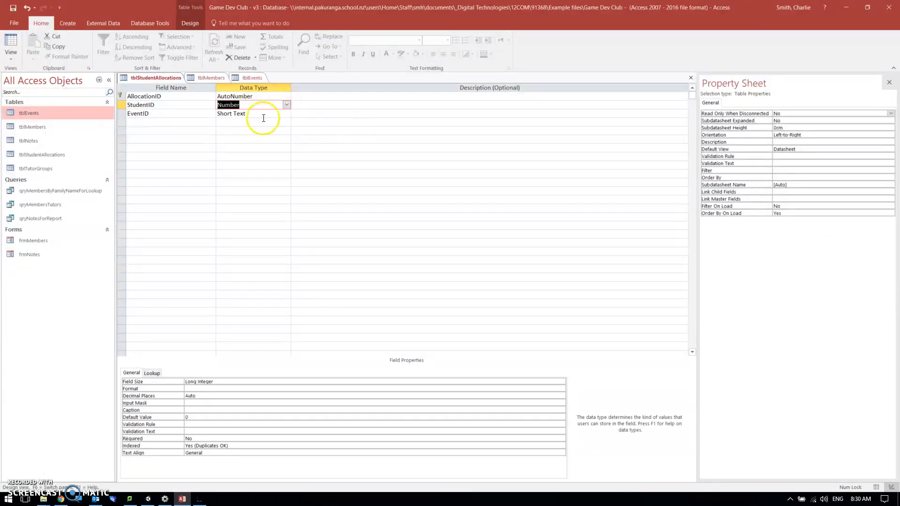
left_click(283, 114)
left_click(286, 114)
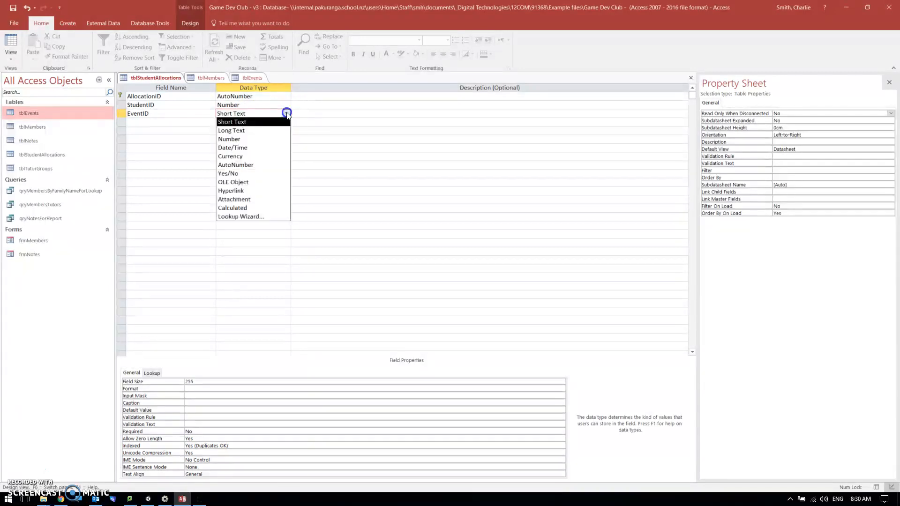
left_click(251, 135)
left_click(251, 131)
left_click(10, 44)
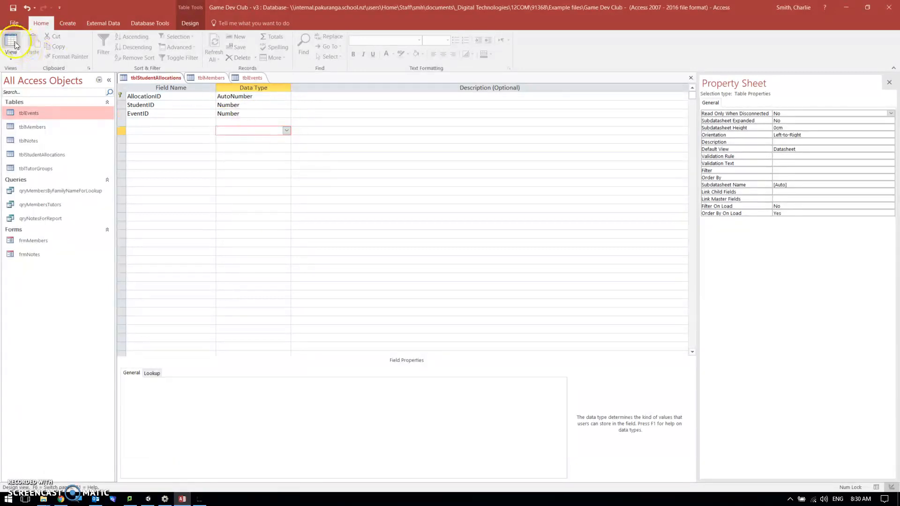
left_click(436, 280)
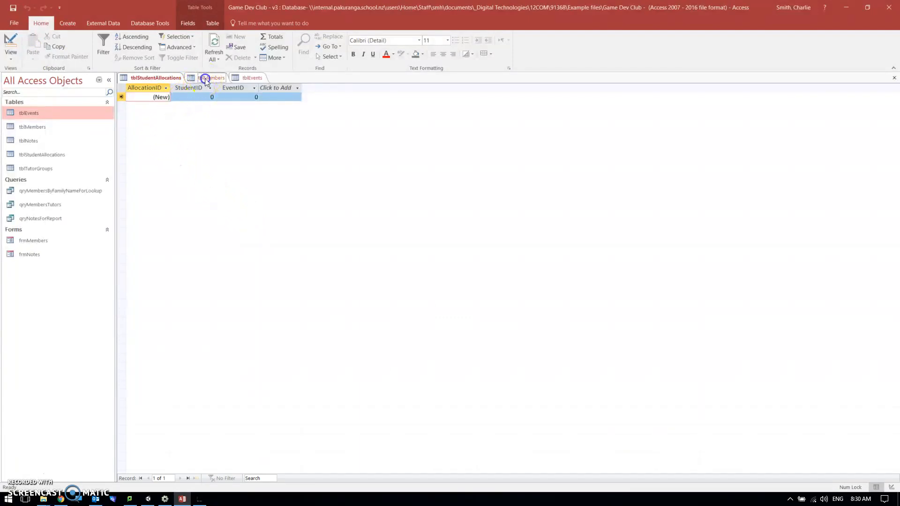
Step: Check the IDs in tblMembers and tblEvents, and add a record with StudentID 18 and EventID 1 to tblStudentAllocations
left_click(207, 77)
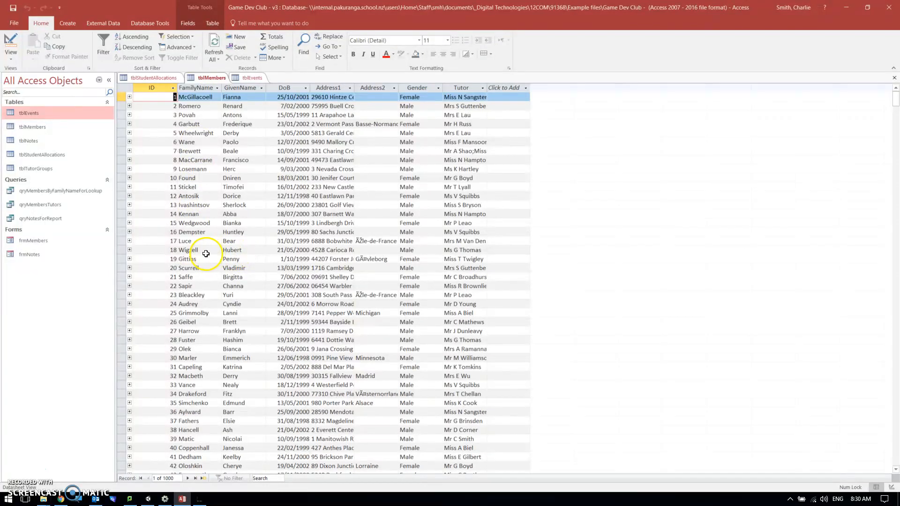
left_click(252, 77)
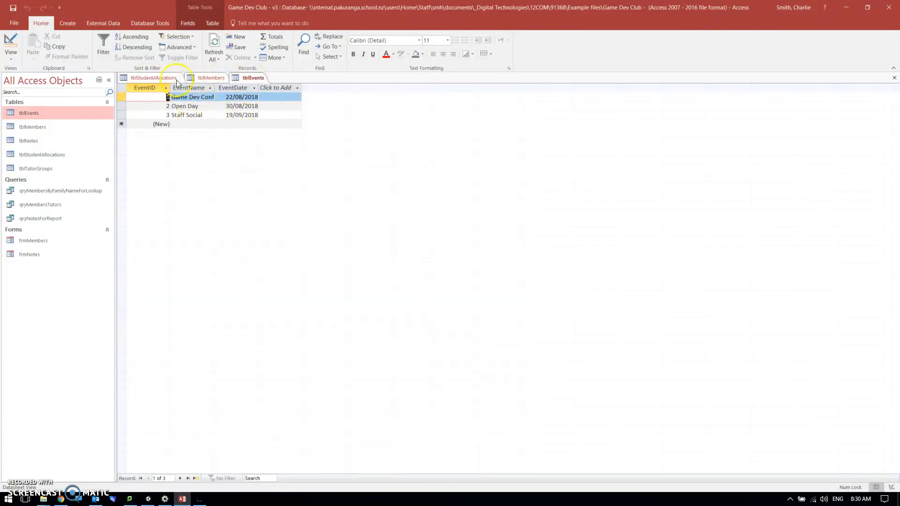
left_click(156, 78)
left_click(207, 98)
type("1")
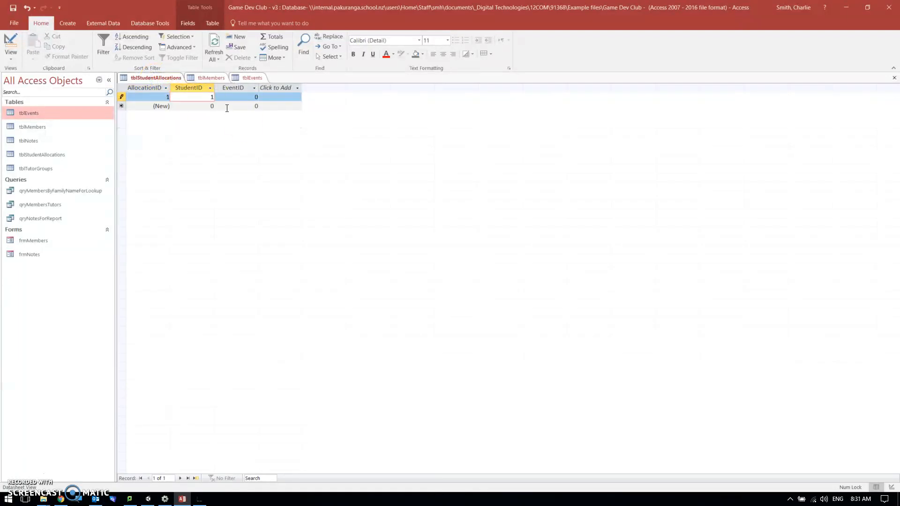
type("8")
key("Tab")
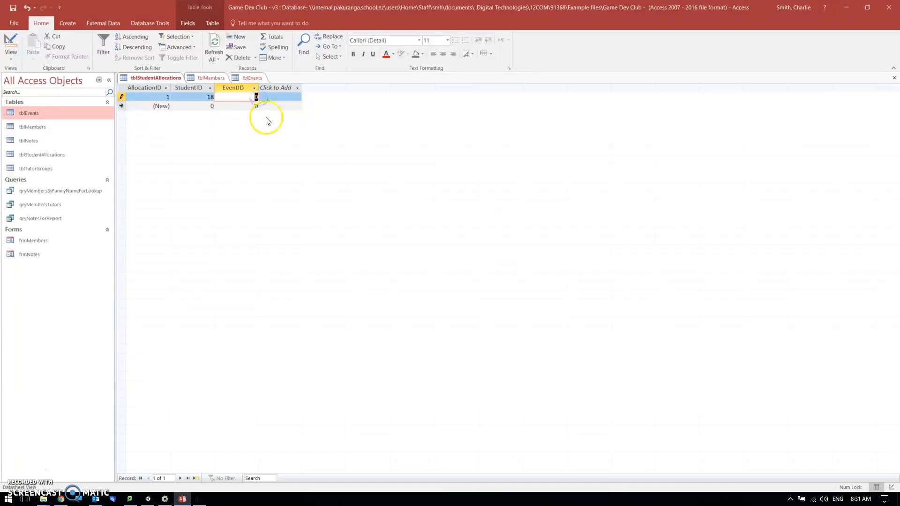
type("1")
Step: Add a second allocation record with StudentID 18 and EventID 3
left_click(204, 107)
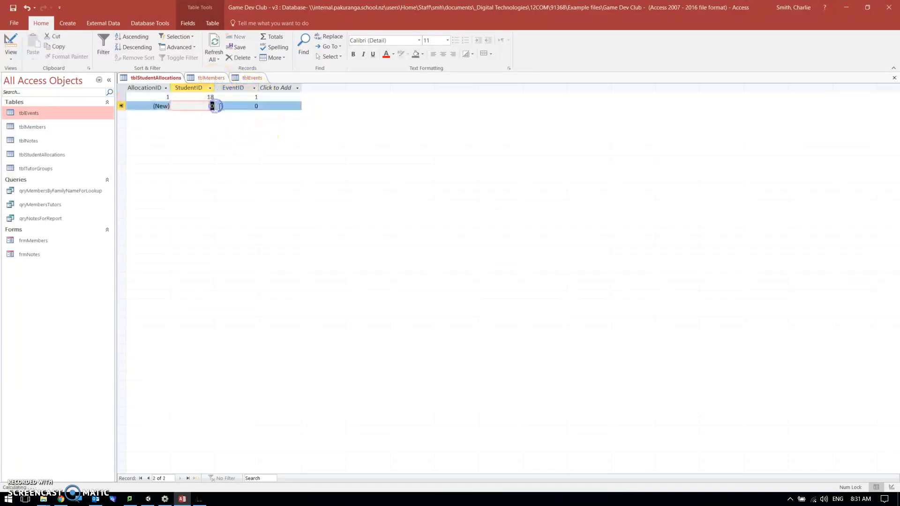
type("1")
left_click_drag(233, 110, 258, 106)
type("3")
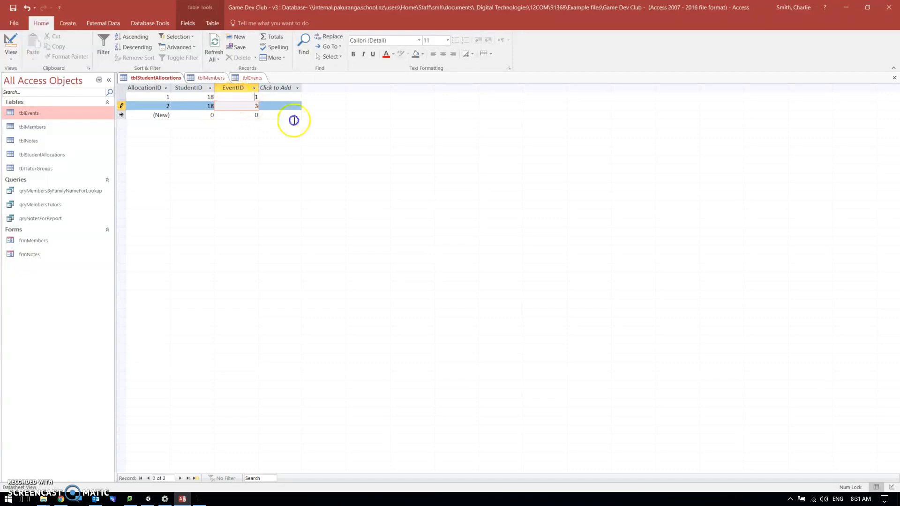
left_click(235, 96)
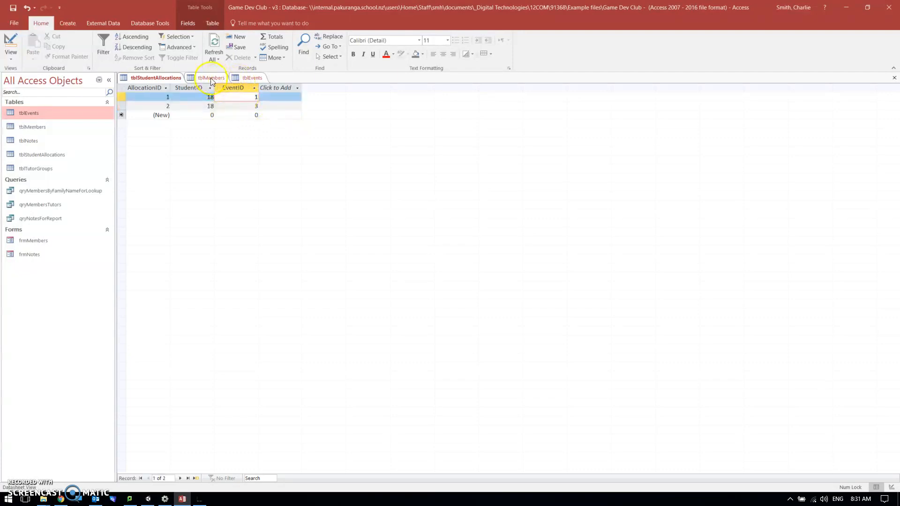
Step: Check tblMembers and tblEvents again, and add a third allocation record with StudentID 29 and EventID 1
left_click(211, 79)
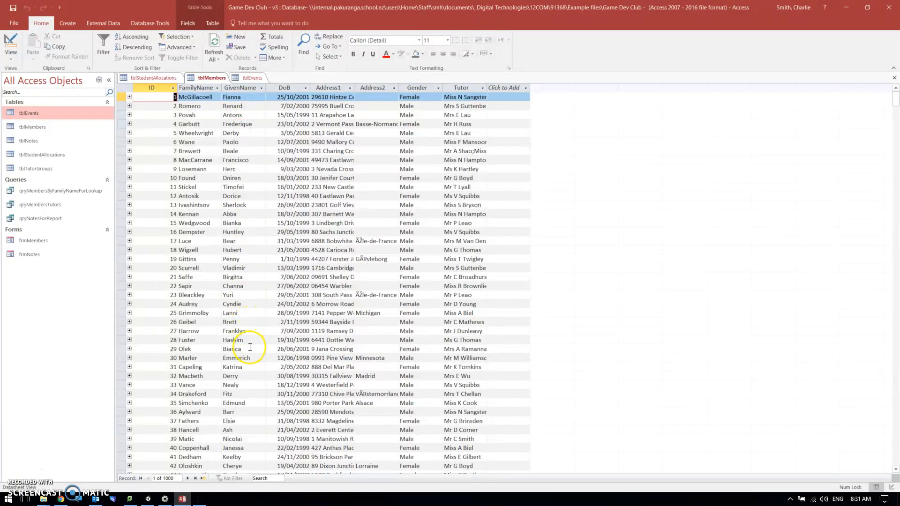
left_click(253, 78)
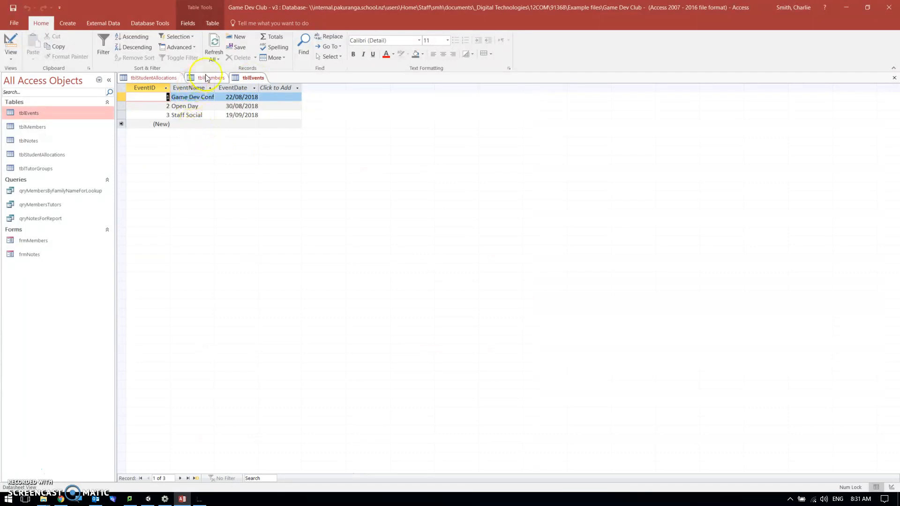
left_click(152, 78)
left_click(222, 115)
type("29")
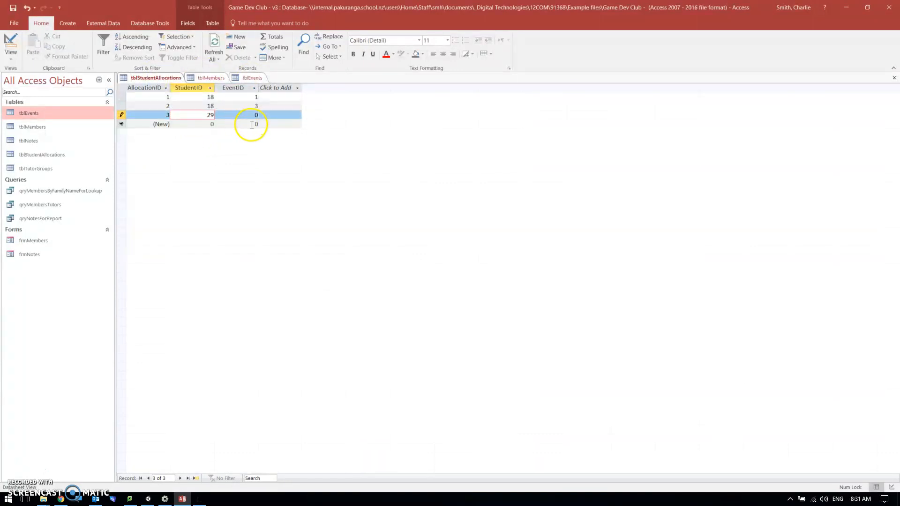
left_click(252, 124)
left_click(256, 116)
type("1")
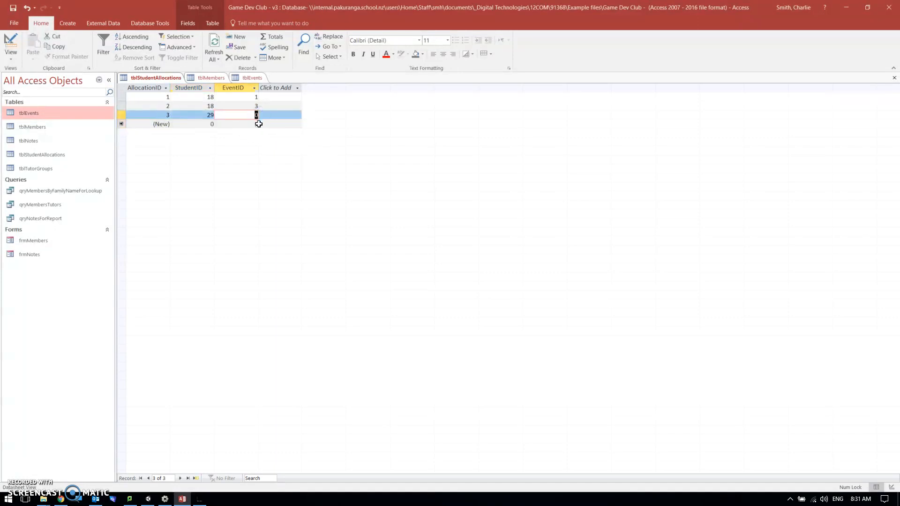
Step: Add a fourth allocation record with StudentID 33 and EventID 1
left_click(214, 125)
type("33")
left_click(246, 125)
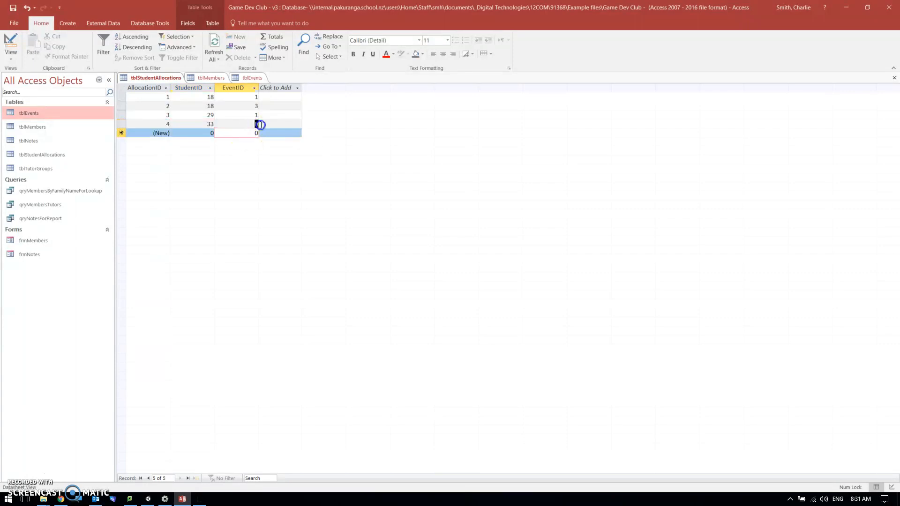
type("1")
left_click(247, 132)
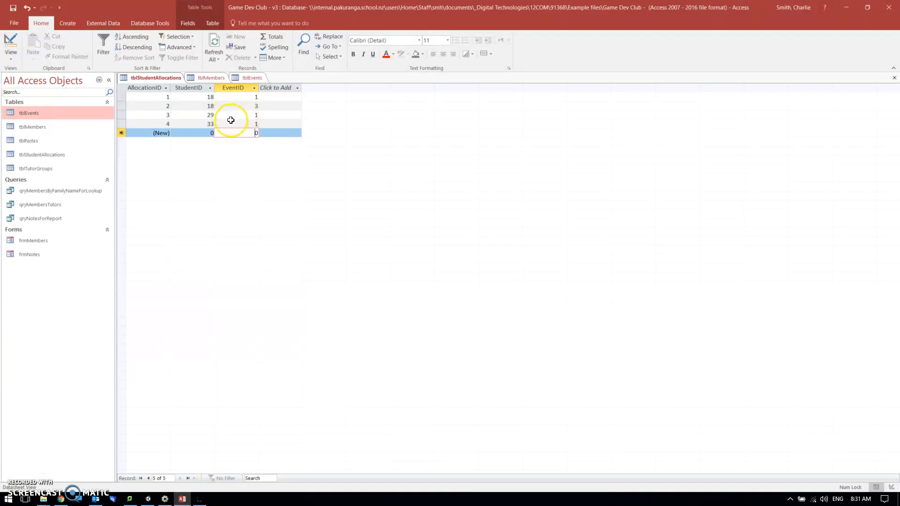
Step: Review the StudentID entries for the member allocated twice, and close all three open tables
double_click(216, 133)
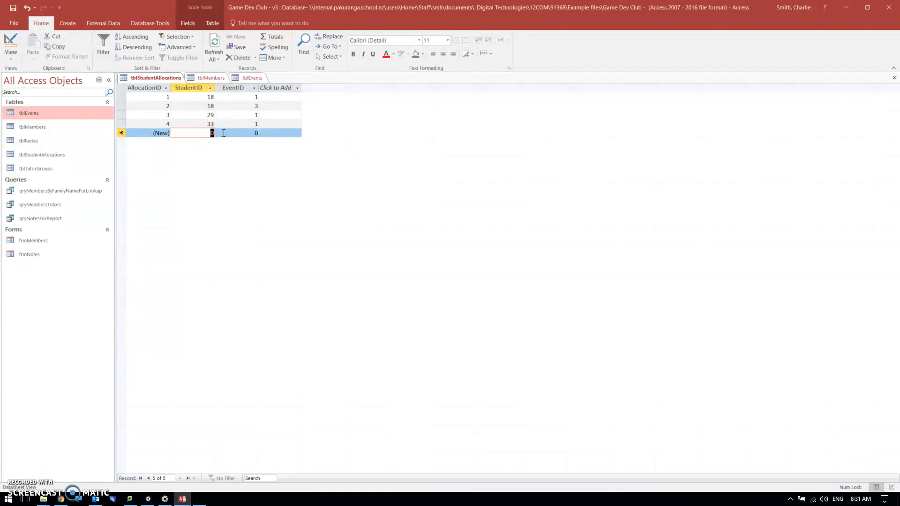
left_click(210, 97)
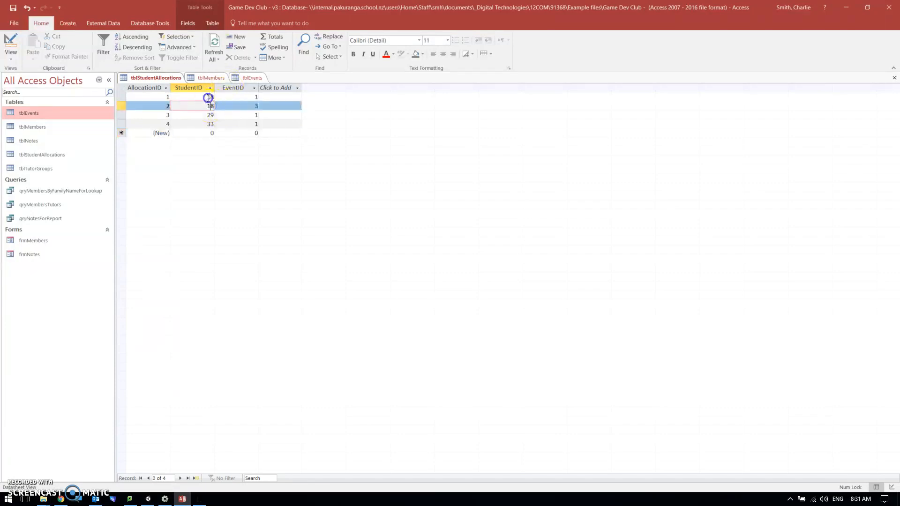
left_click(211, 105)
left_click(893, 81)
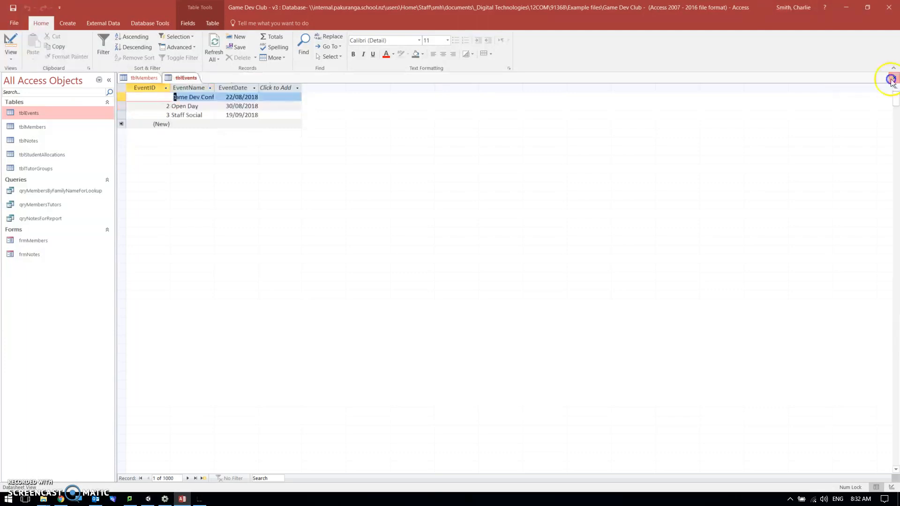
left_click(893, 81)
left_click(893, 81)
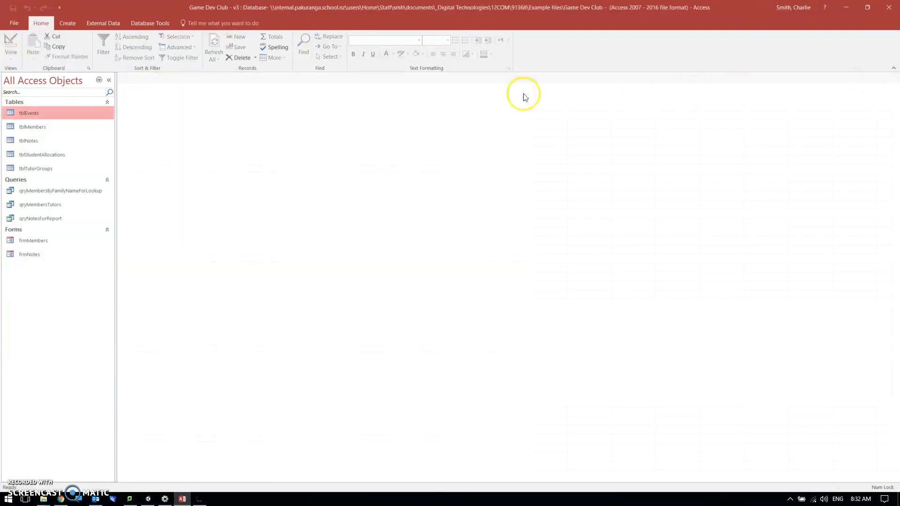
Step: Open the database's Relationships diagram and add tblStudentAllocations and tblEvents to it
left_click(150, 23)
left_click(107, 46)
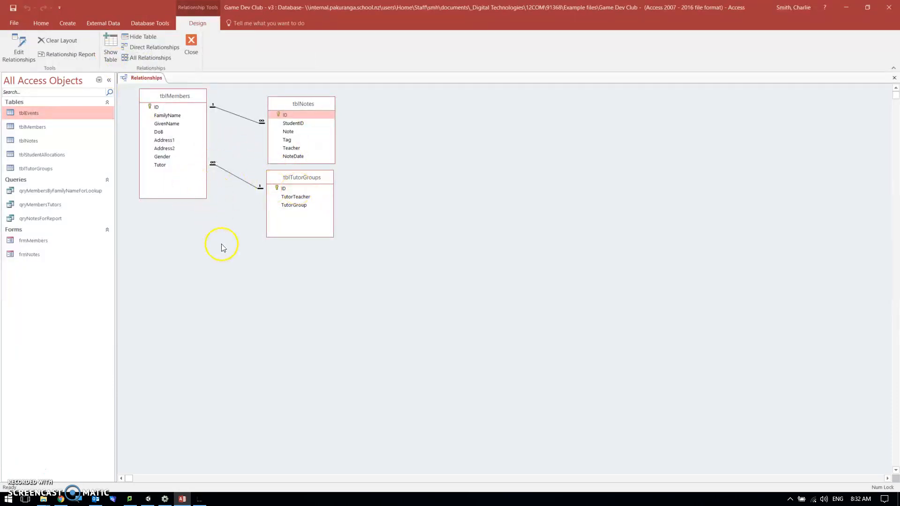
left_click(110, 47)
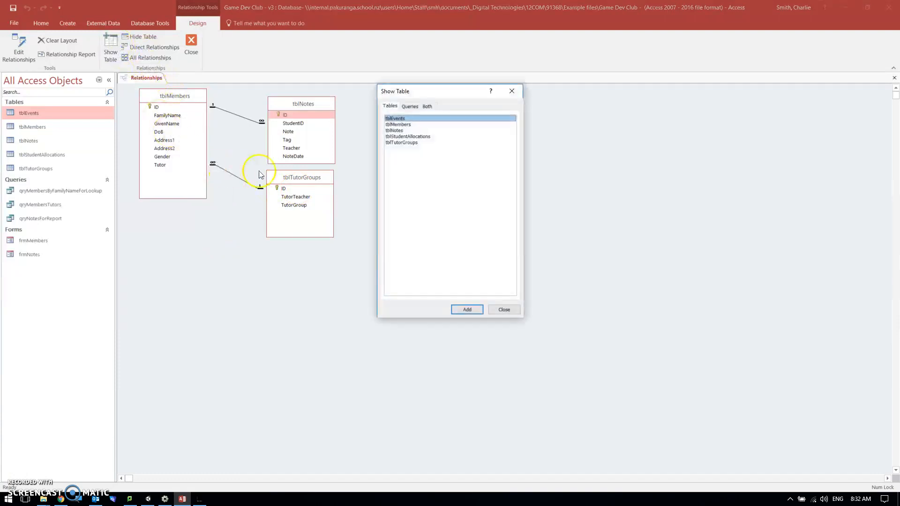
double_click(417, 137)
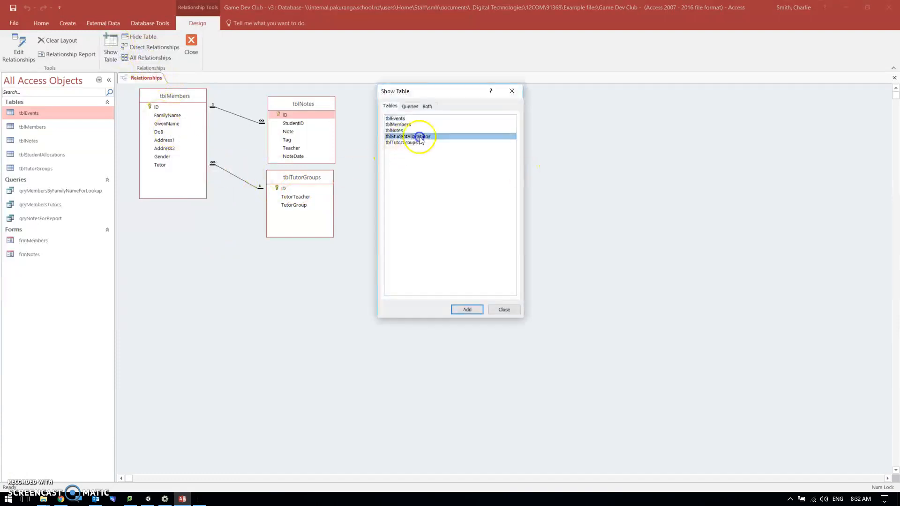
left_click(396, 119)
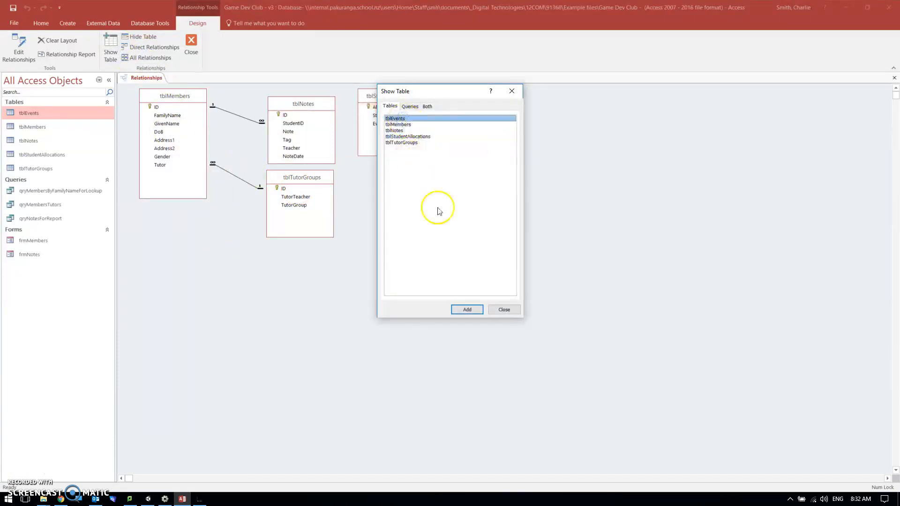
left_click(504, 309)
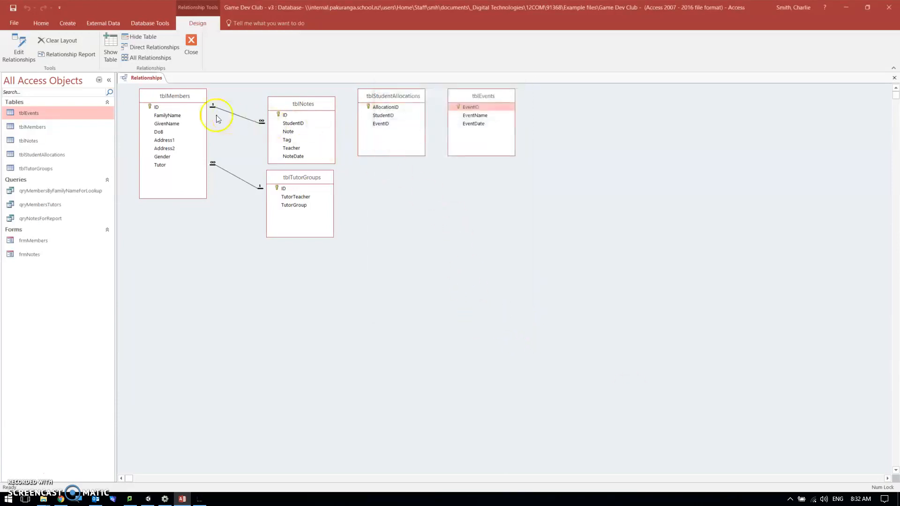
Step: Rearrange the diagram with tblNotes and tblTutorGroups to the left of tblMembers, and space out tblStudentAllocations and tblEvents to its right
left_click_drag(302, 104, 197, 297)
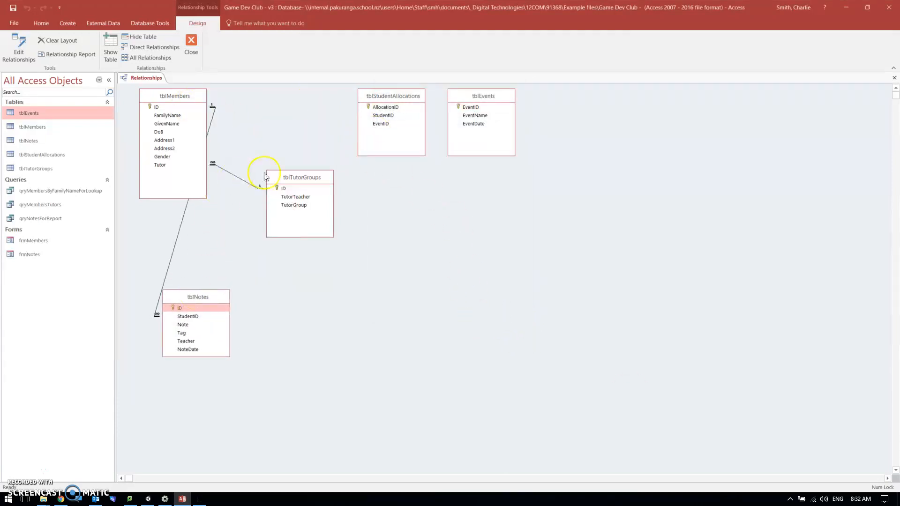
left_click_drag(291, 175, 169, 350)
left_click_drag(184, 95, 316, 102)
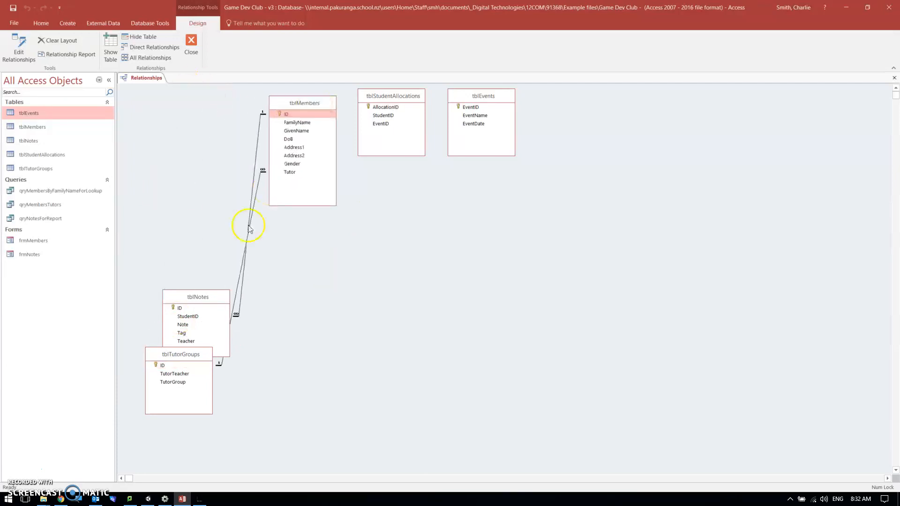
left_click_drag(209, 299, 183, 161)
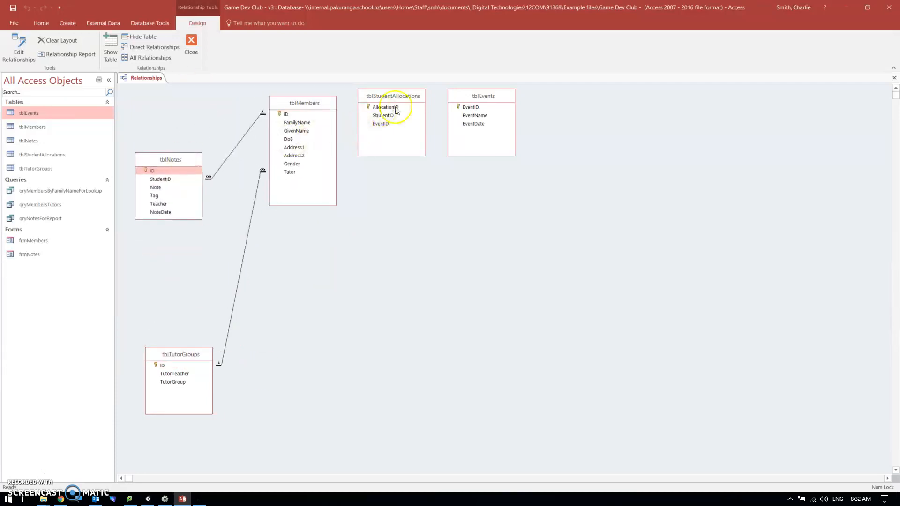
left_click_drag(469, 100, 513, 109)
left_click_drag(397, 101, 419, 114)
Step: Relate ID in tblMembers to StudentID in tblStudentAllocations, enforcing referential integrity with cascading updates and deletes
left_click_drag(287, 115, 407, 131)
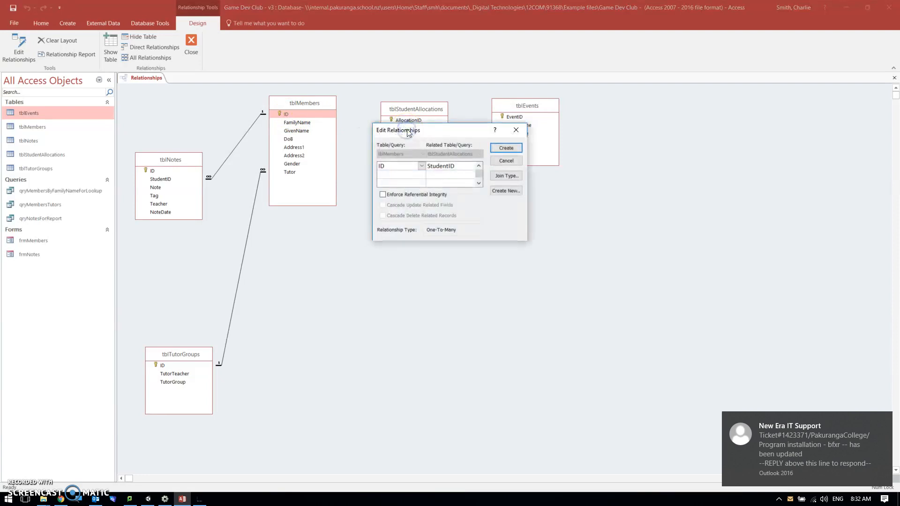
left_click(382, 194)
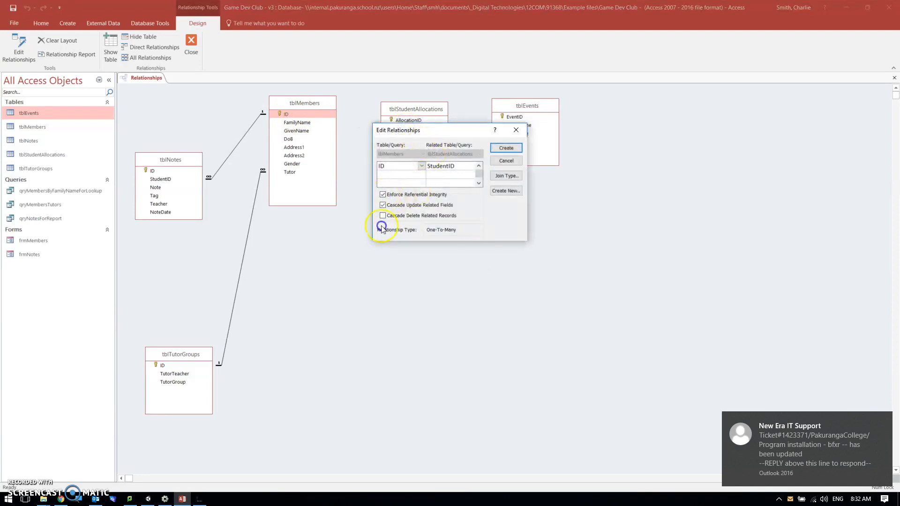
left_click(383, 216)
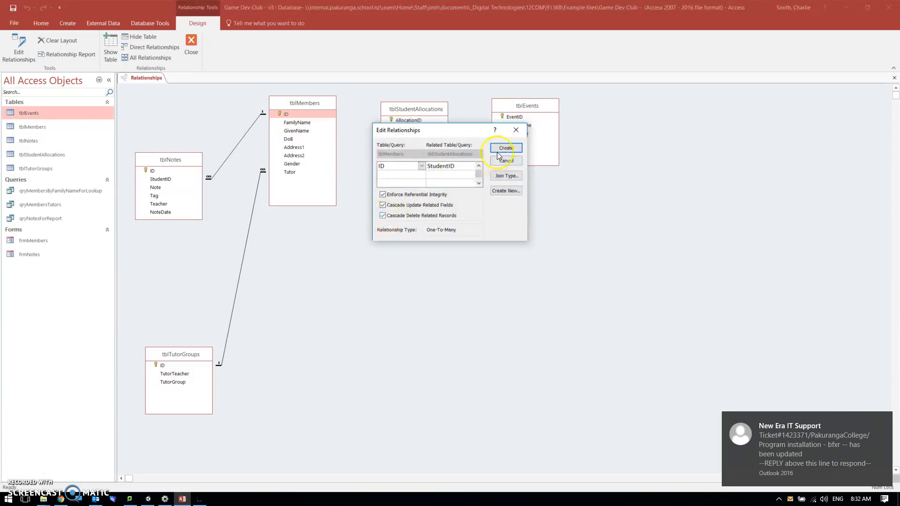
left_click(504, 149)
Step: Relate EventID in tblEvents to EventID in tblStudentAllocations with referential integrity enforced, and close the diagram, saving its layout
mouse_move(514, 117)
left_mouse_down()
mouse_move(451, 148)
mouse_move(404, 137)
left_mouse_up()
left_click(388, 196)
left_click(383, 205)
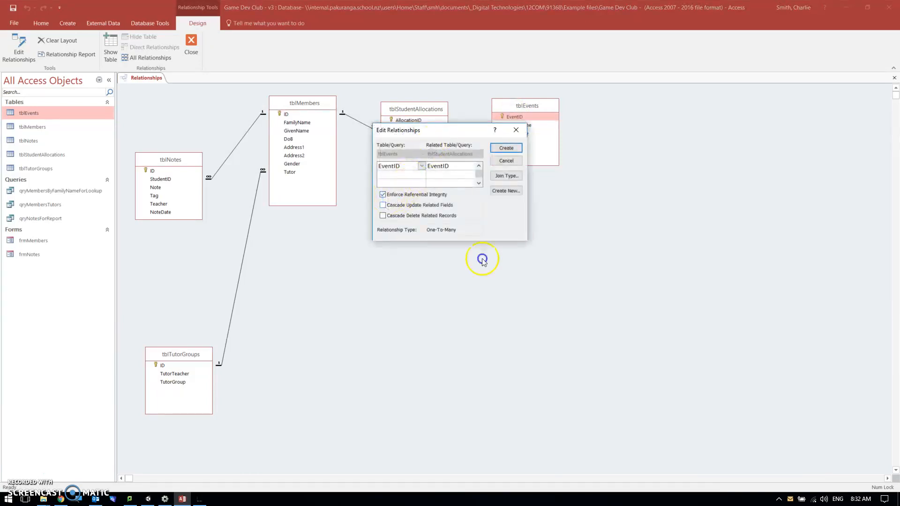
left_click(502, 149)
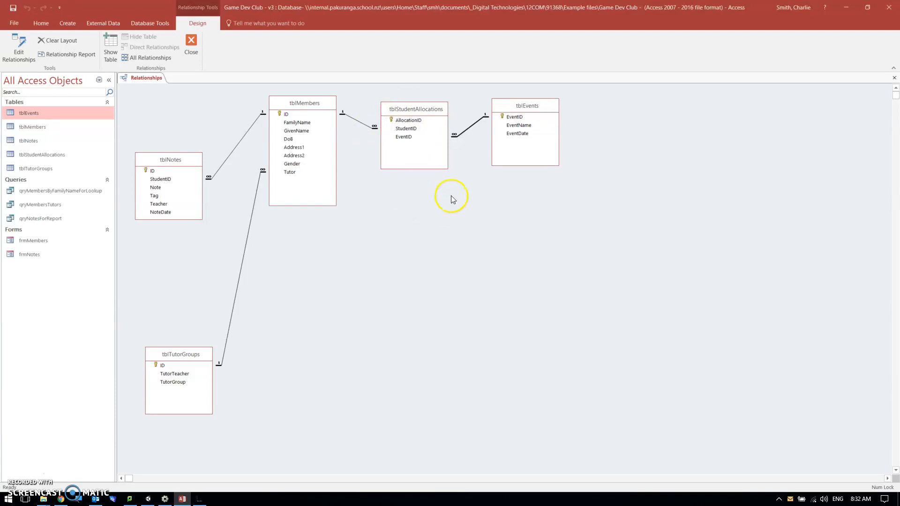
left_click(191, 46)
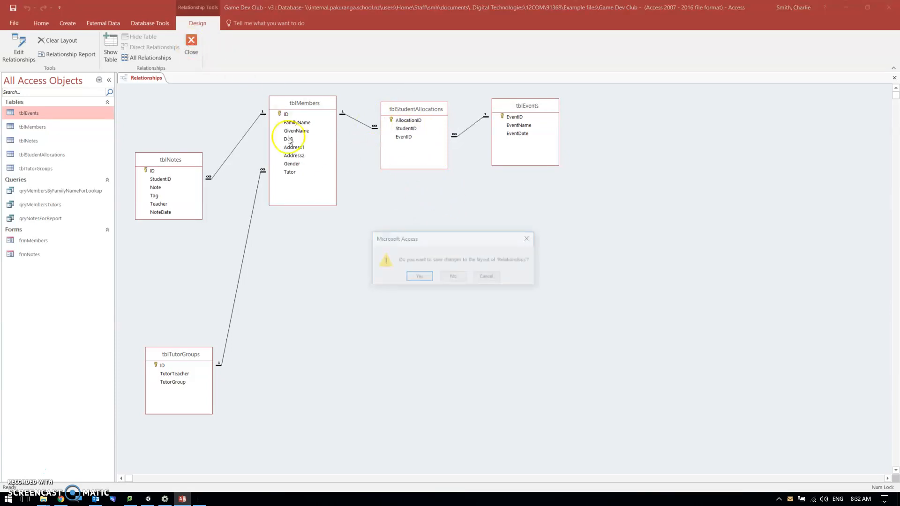
left_click(415, 276)
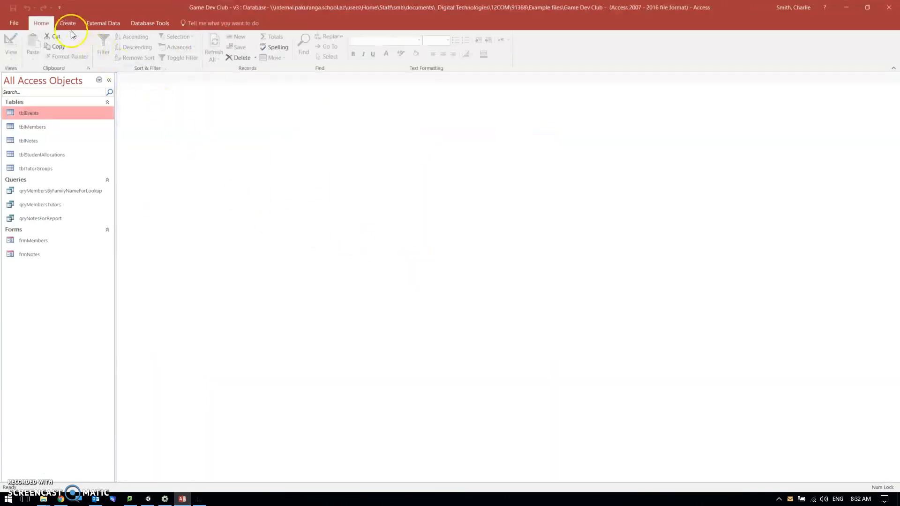
Step: Create a new query in design view containing tblMembers, tblStudentAllocations and tblEvents
left_click(68, 25)
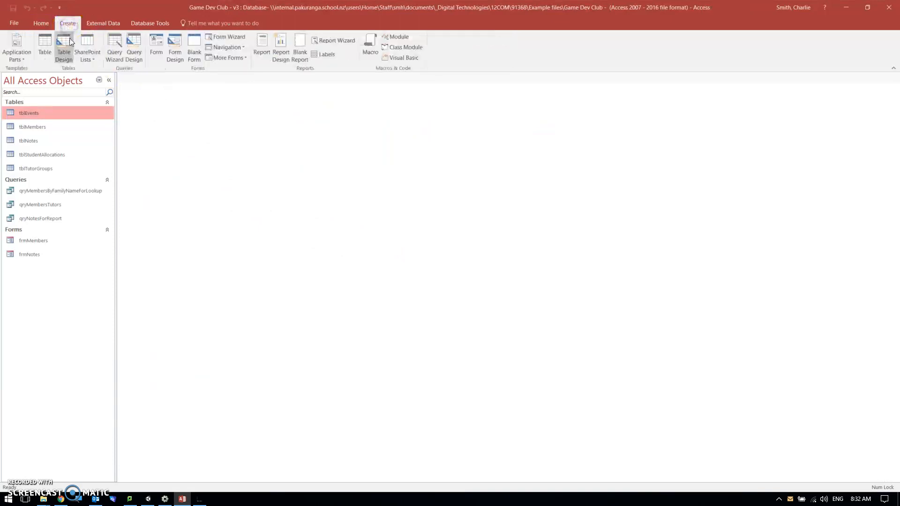
left_click(121, 43)
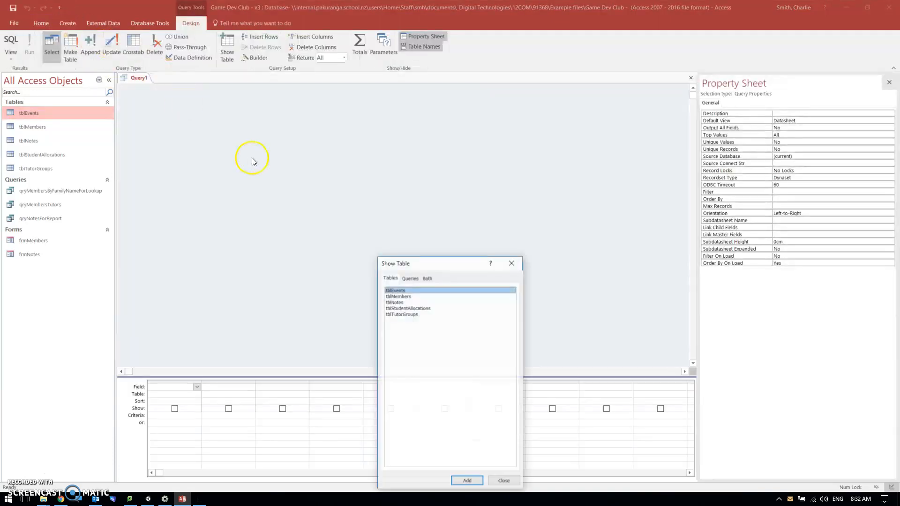
left_click_drag(431, 262, 364, 174)
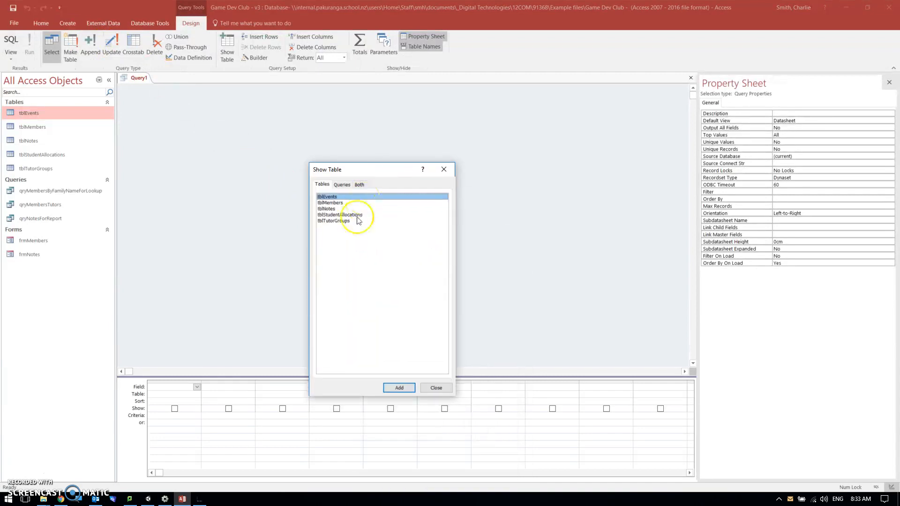
double_click(334, 206)
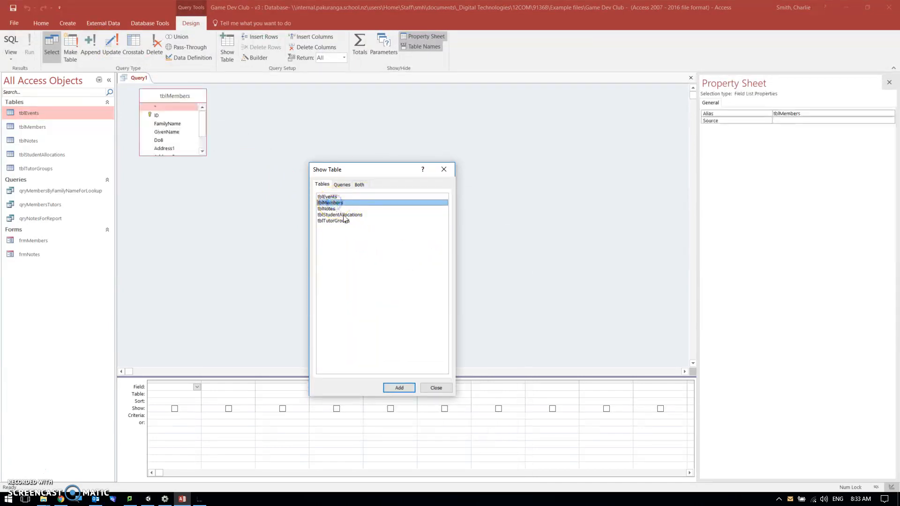
double_click(340, 215)
double_click(328, 196)
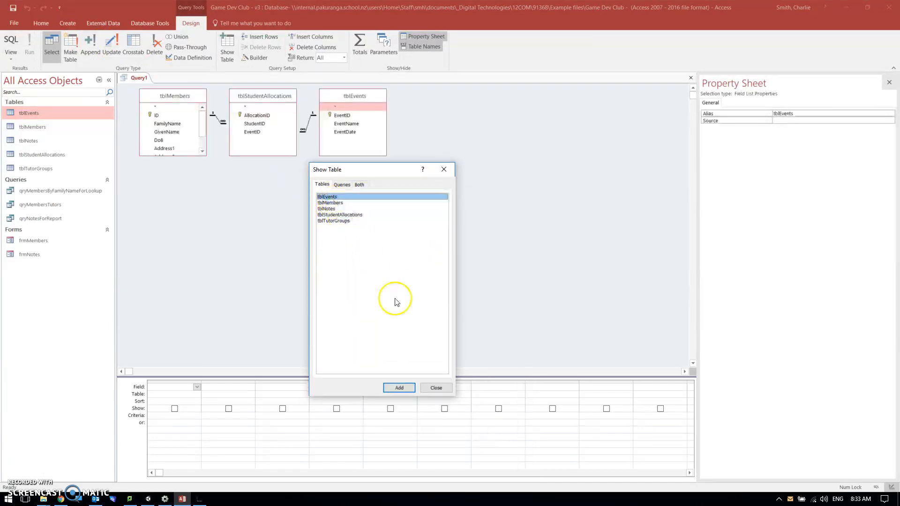
left_click(435, 388)
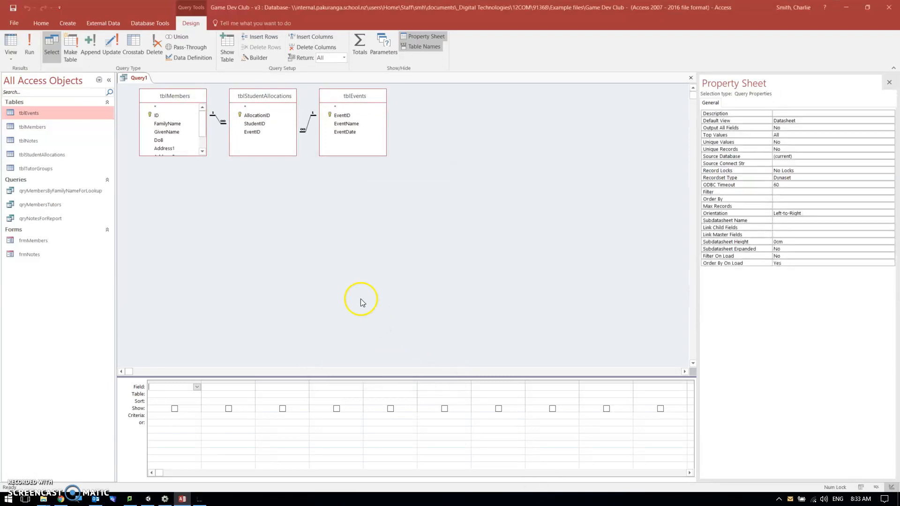
Step: Add FamilyName and GivenName from tblMembers and EventName from tblEvents to the query, and run it
double_click(170, 123)
double_click(168, 132)
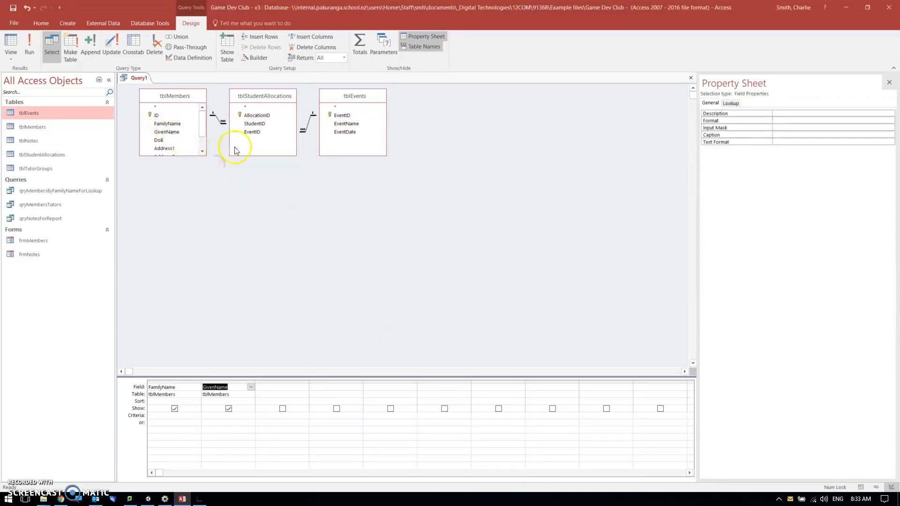
left_click(344, 125)
double_click(342, 124)
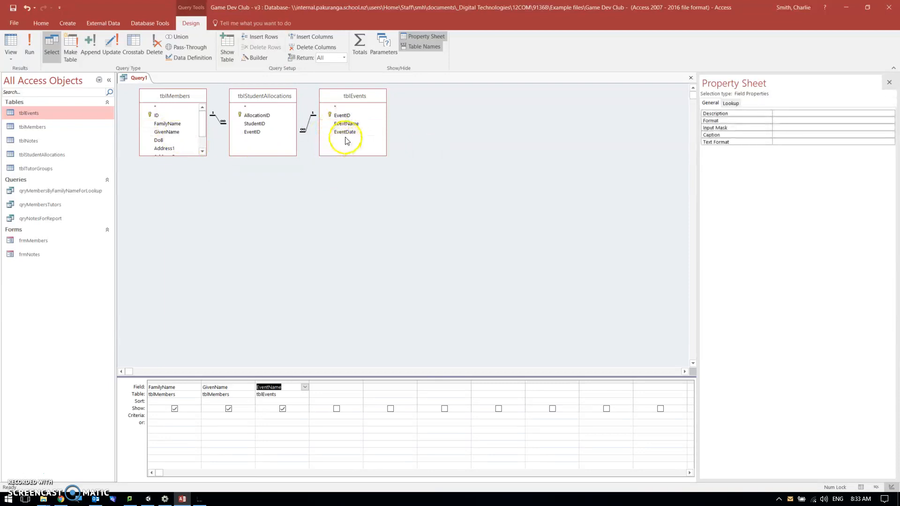
left_click(29, 45)
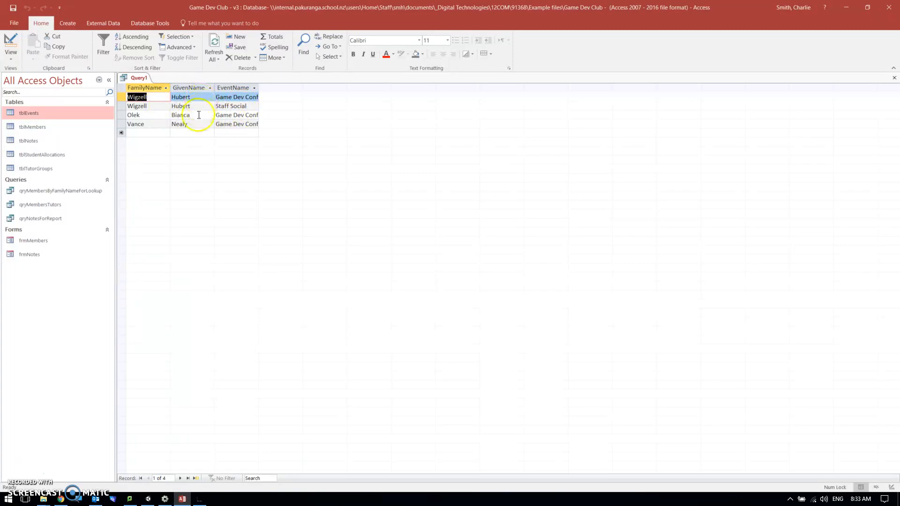
Step: Add ID from tblMembers and EventID from tblEvents to the query, and view its results
left_click(11, 41)
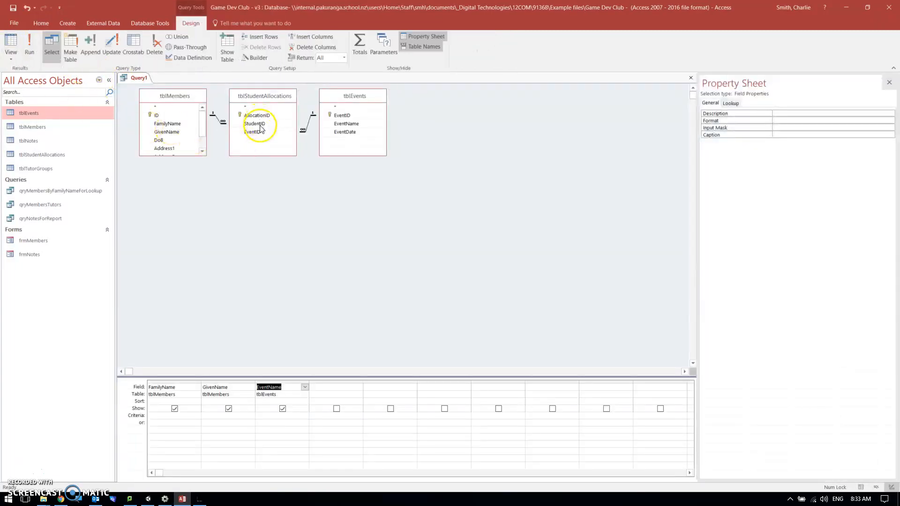
double_click(156, 116)
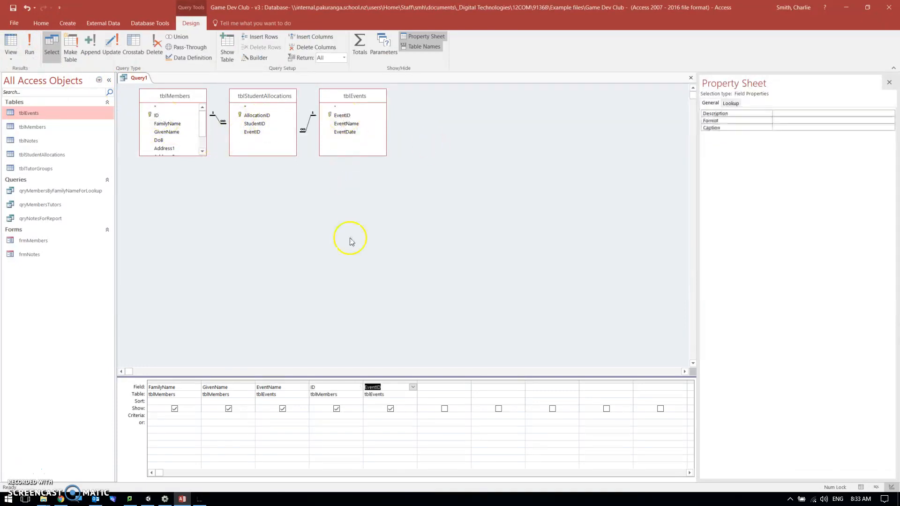
left_click(11, 41)
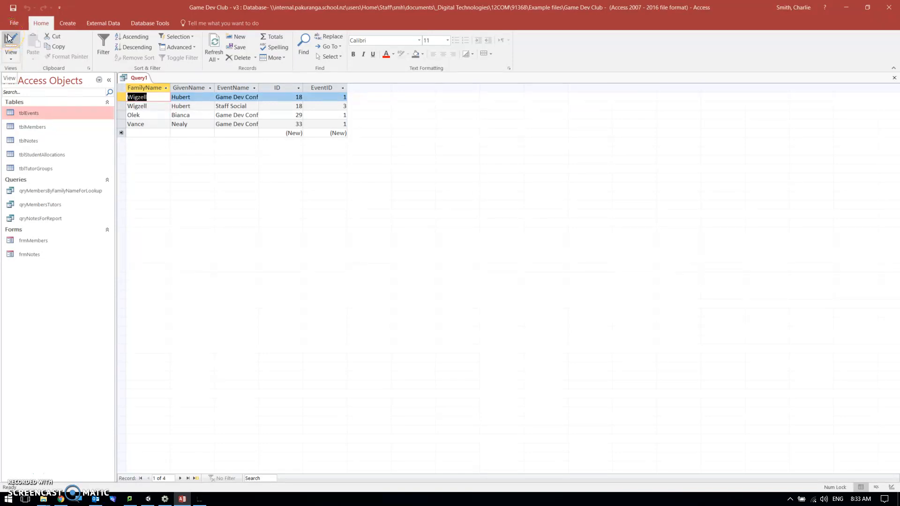
left_click(274, 95)
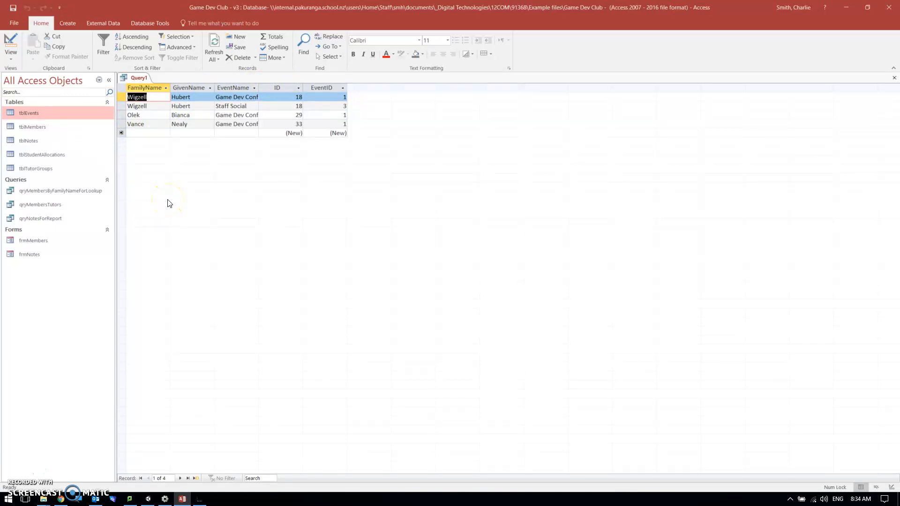
Step: Open the database's Relationships diagram again
left_click(158, 24)
left_click(107, 44)
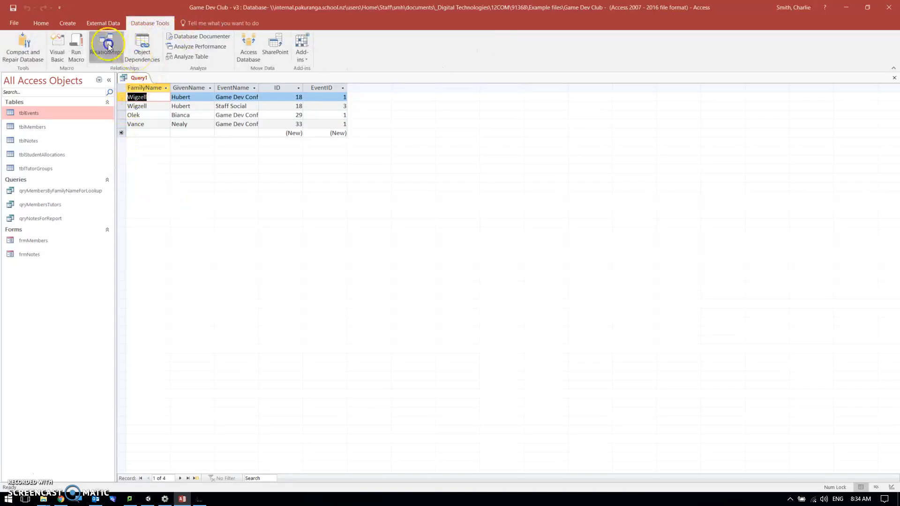